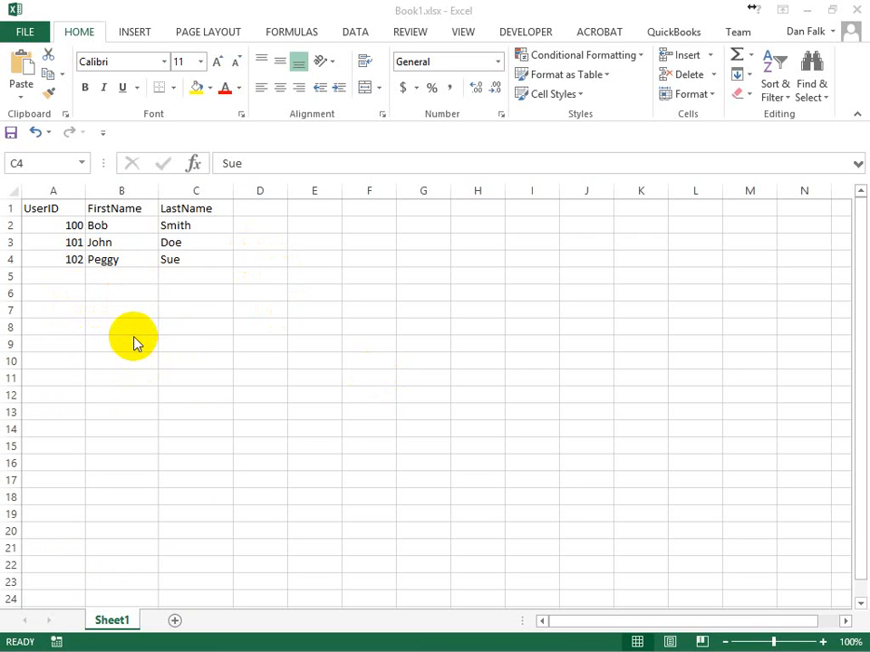
Start saving a copy of the workbook in the Access Manager Import folder on the KINGSTON (F:) drive
click(26, 34)
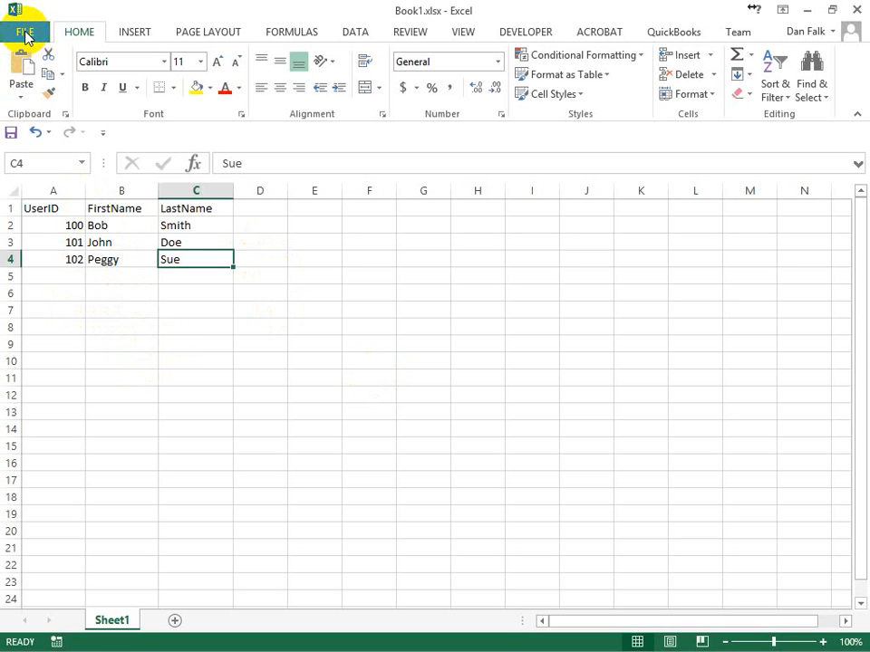
click(28, 33)
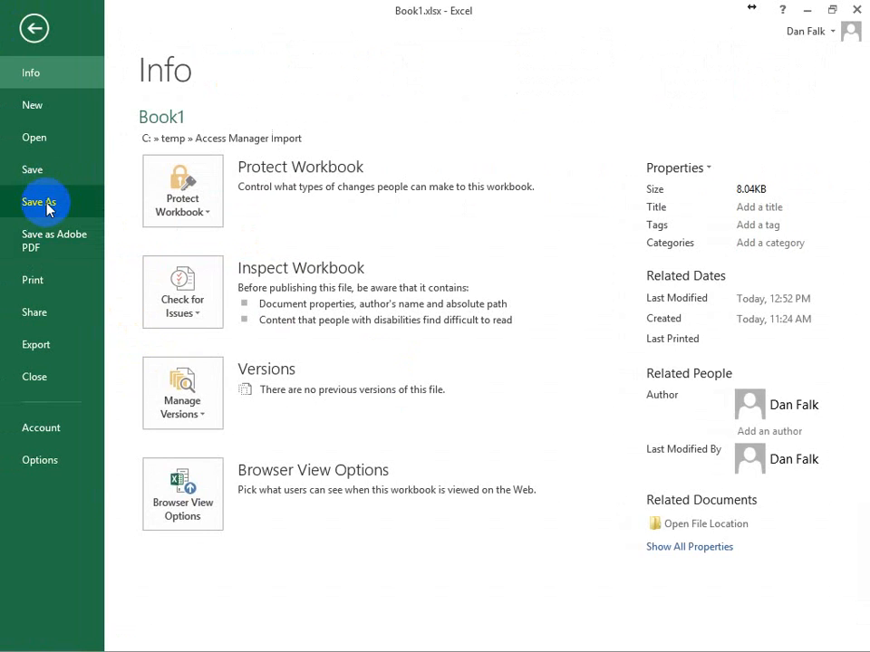
click(48, 206)
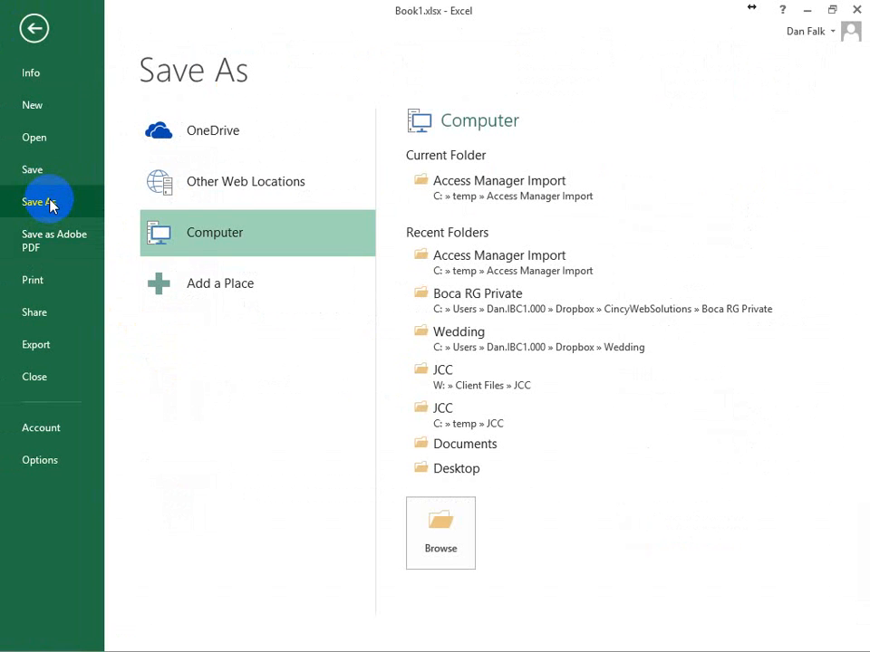
click(450, 539)
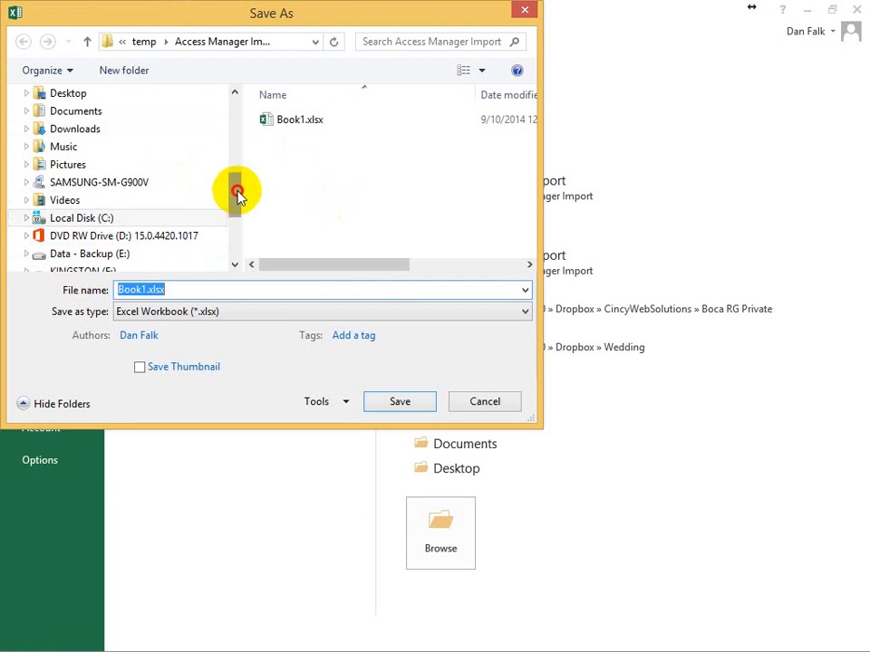
scroll(240, 189, down, 1)
click(97, 217)
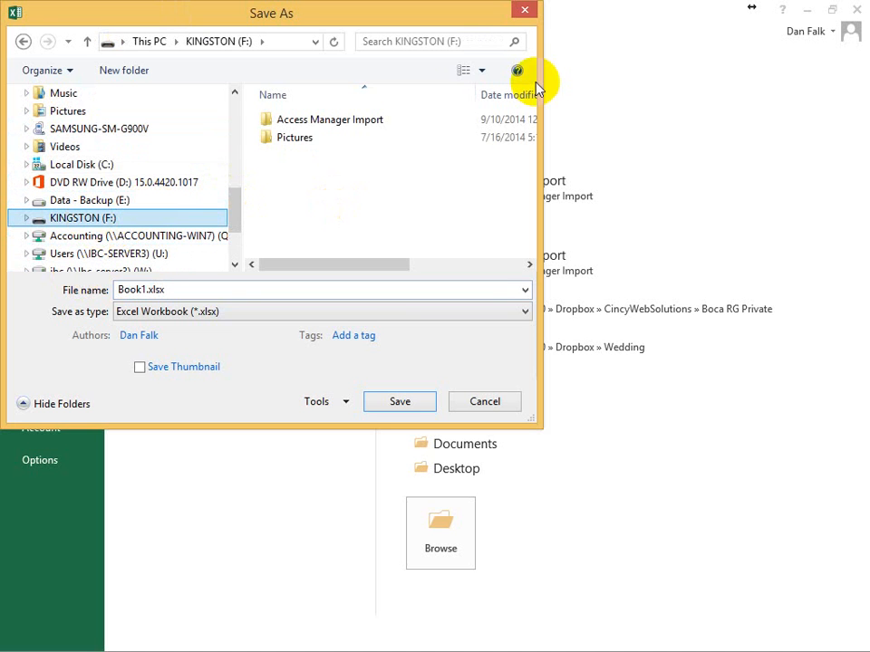
double_click(311, 119)
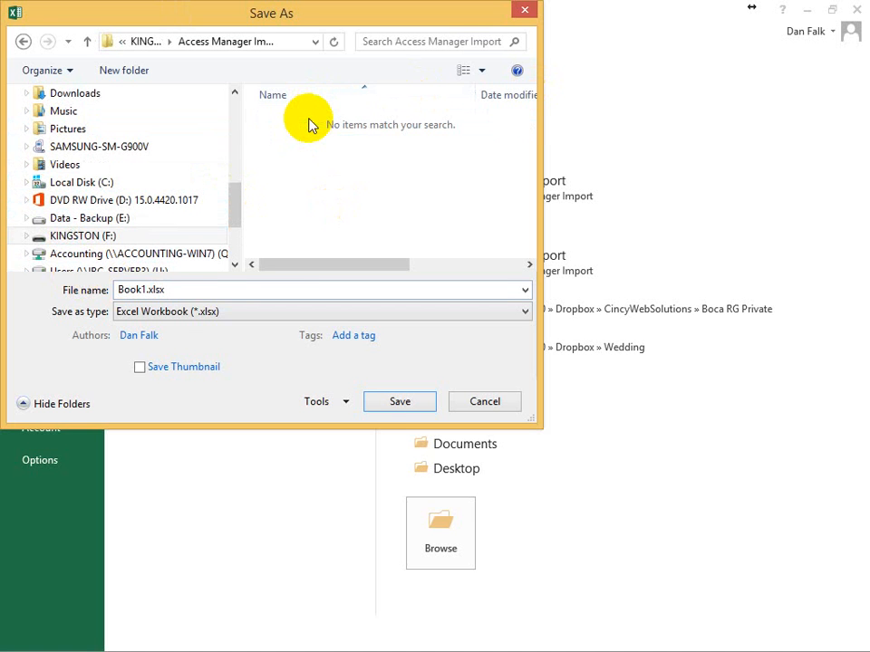
Save the copy as userimport.csv in CSV (Comma delimited) format and keep using that format
click(184, 317)
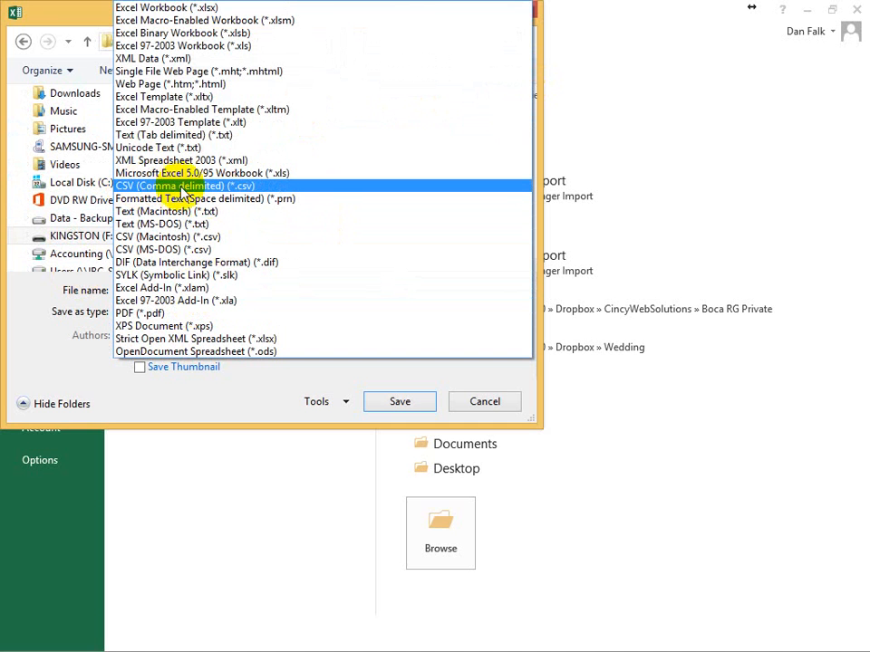
click(234, 186)
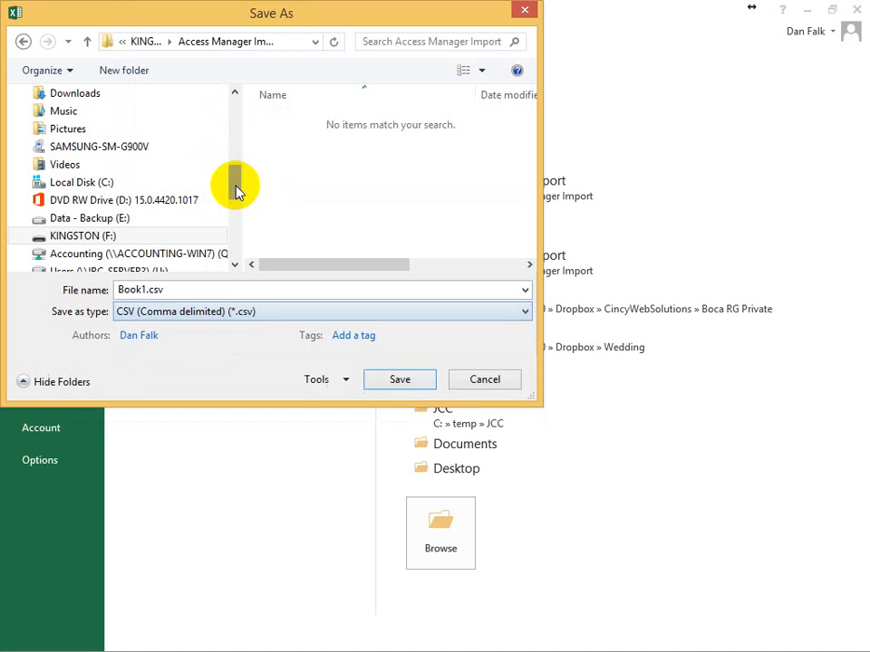
click(142, 289)
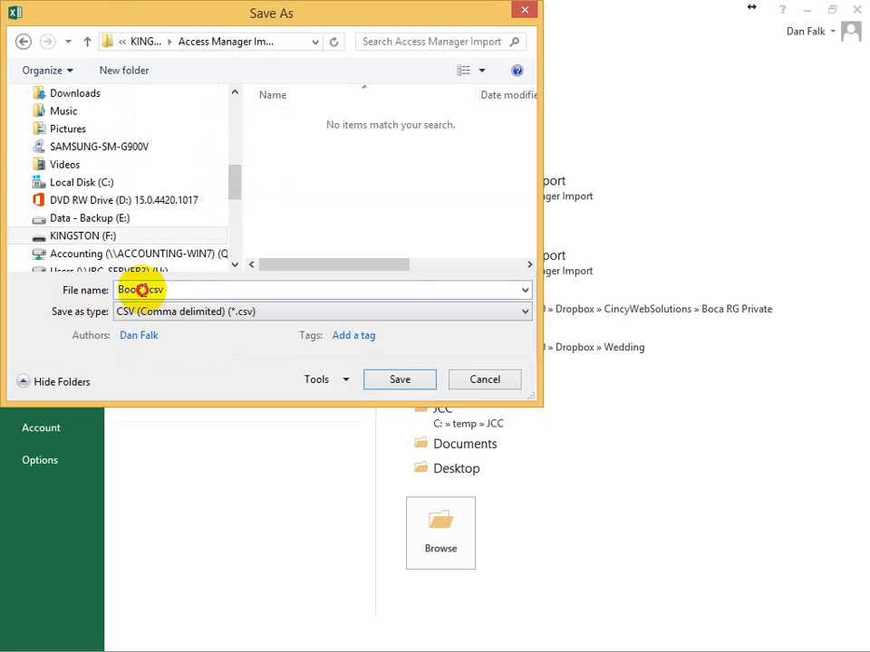
drag(147, 290, 86, 299)
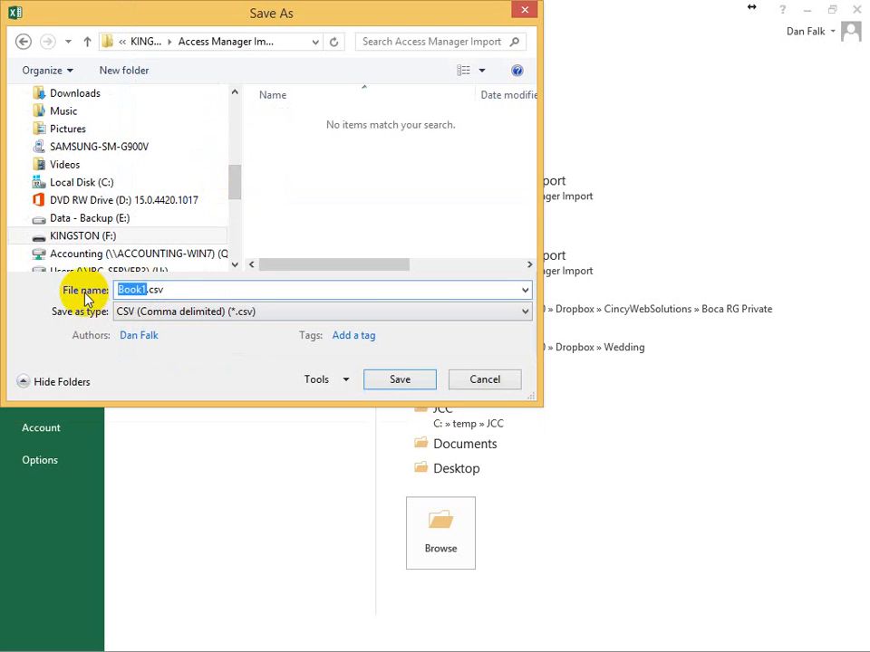
text(userimport)
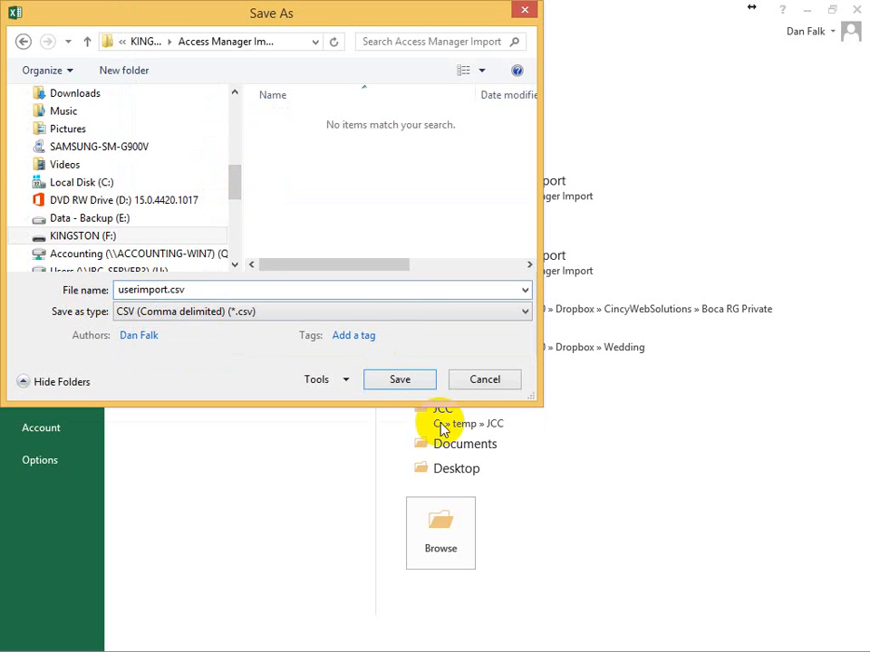
click(399, 379)
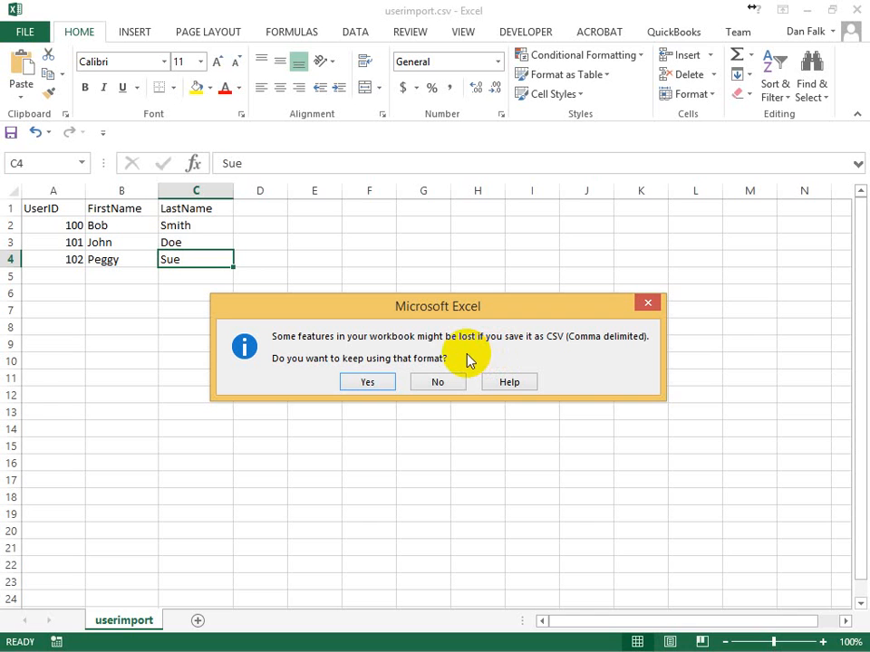
click(370, 384)
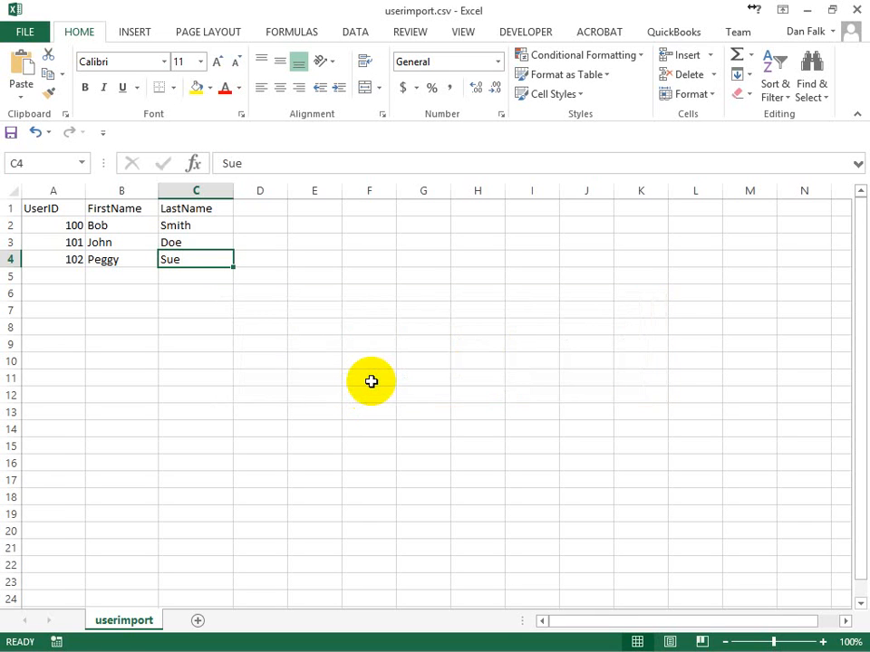
Switch to the Firefox browser and load the Access Manager page at 192.168.1.6/AccessManager/
click(806, 16)
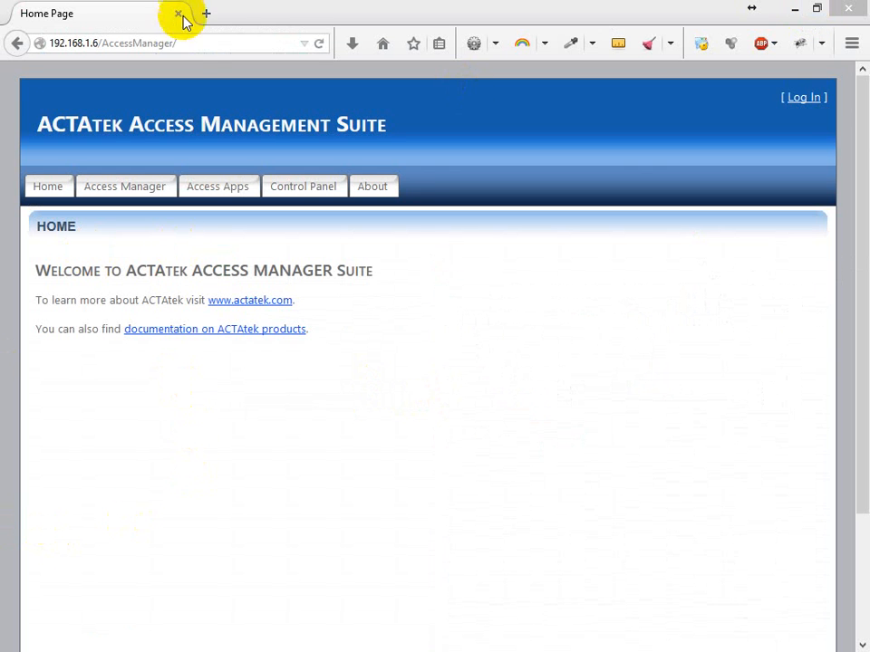
click(195, 43)
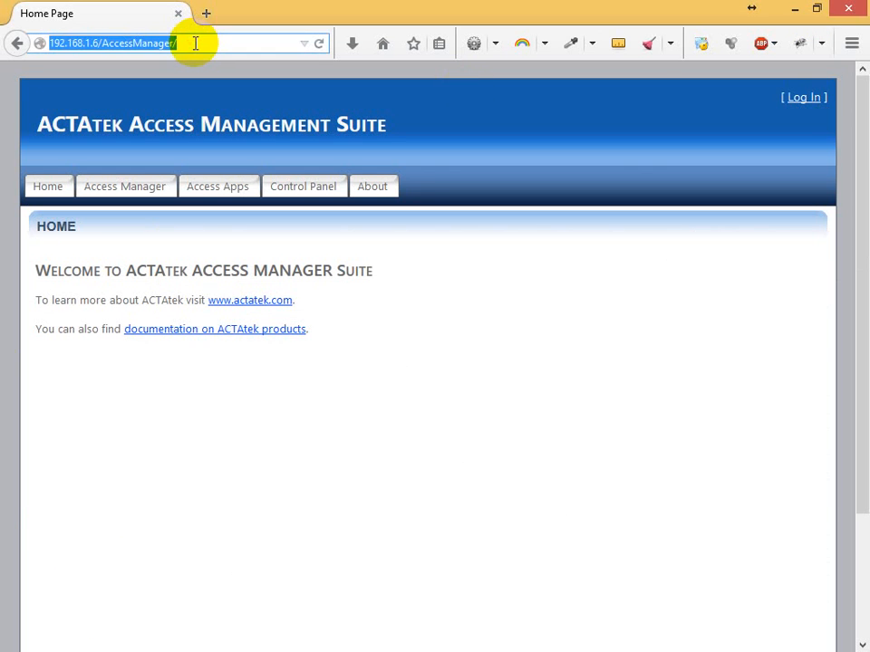
drag(96, 42, 50, 43)
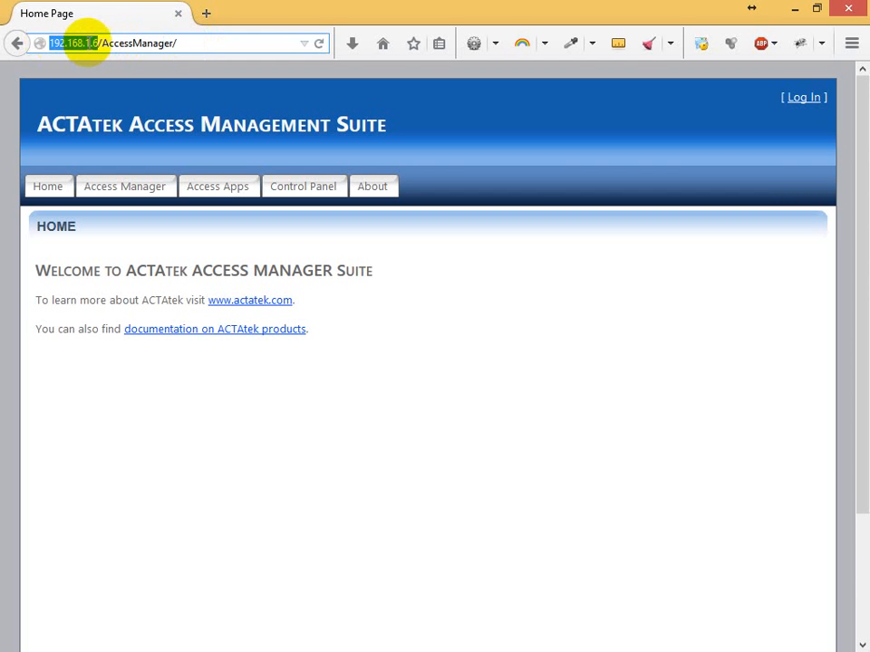
click(192, 42)
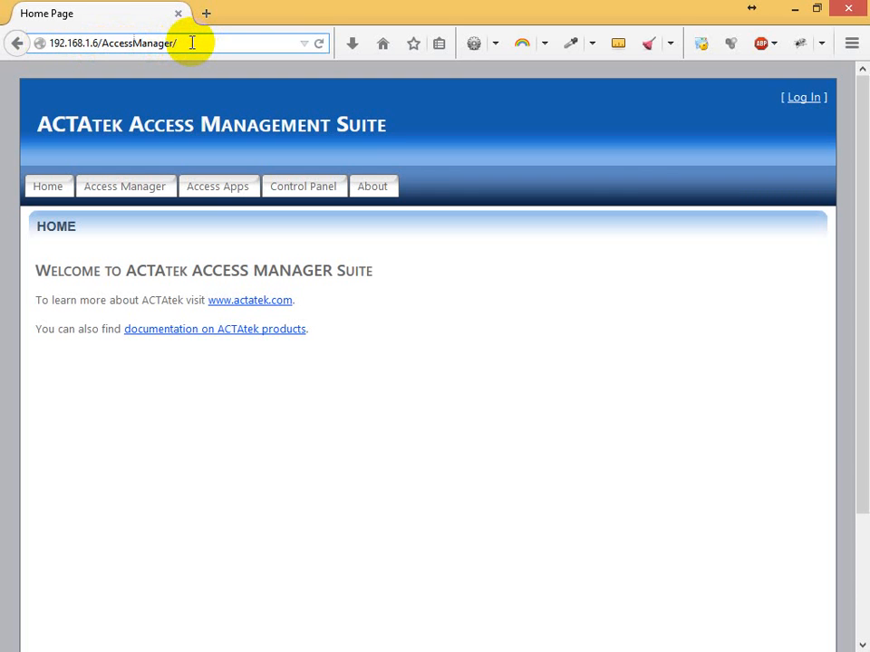
key(Return)
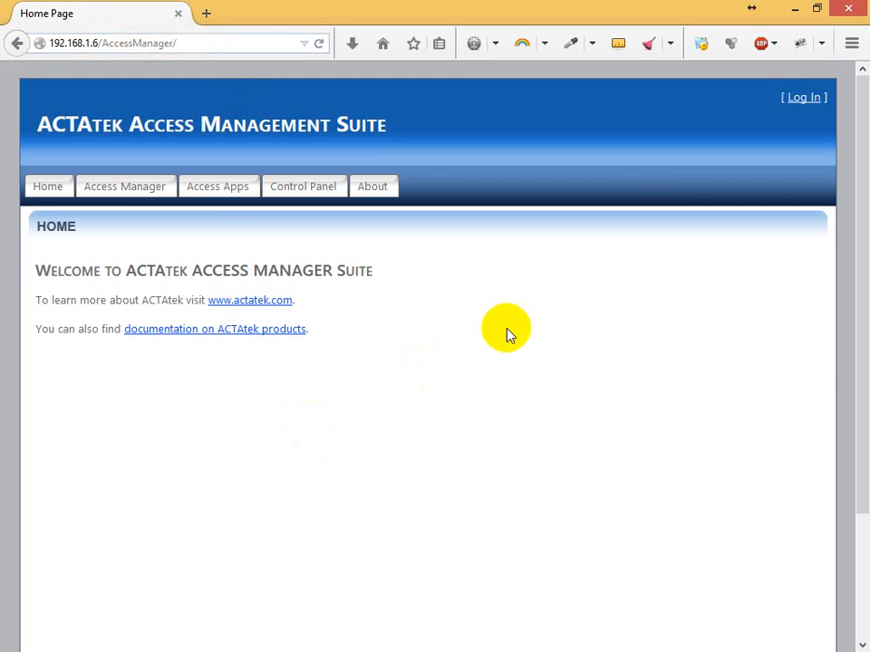
Log in to the ACTAtek Access Management Suite as admin with the account password
click(810, 105)
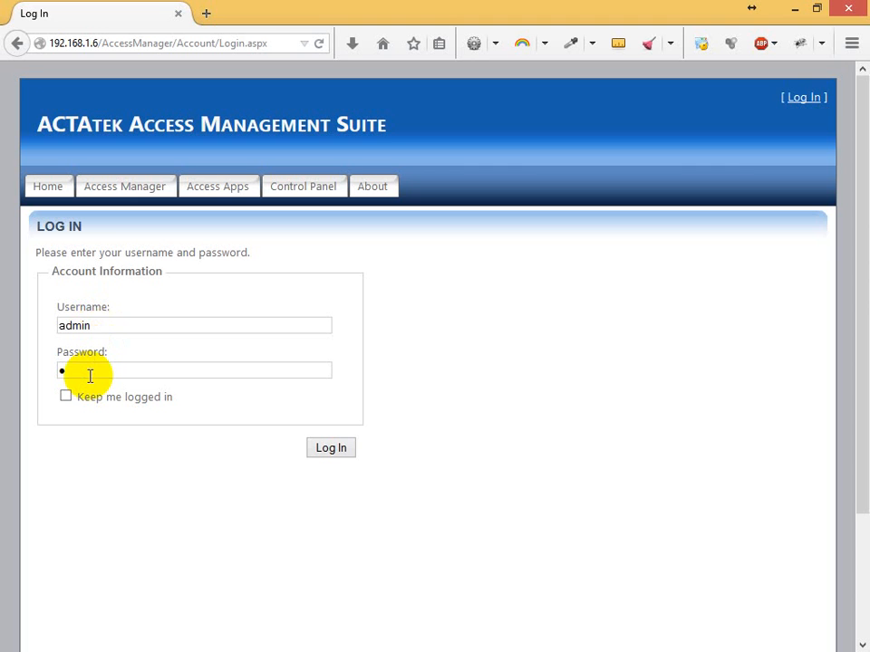
click(334, 450)
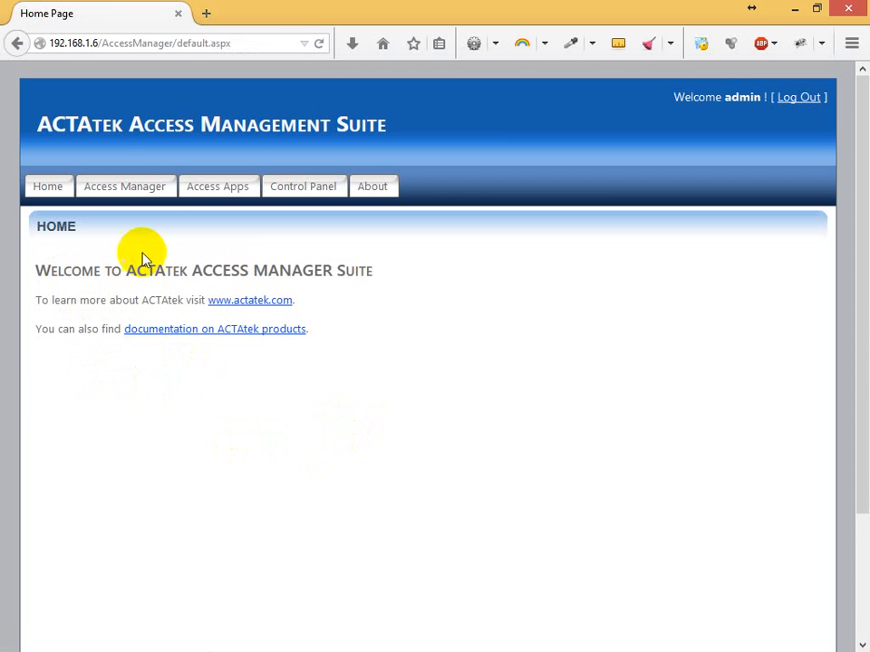
Open the Data Import utility of the Access Manager
click(113, 188)
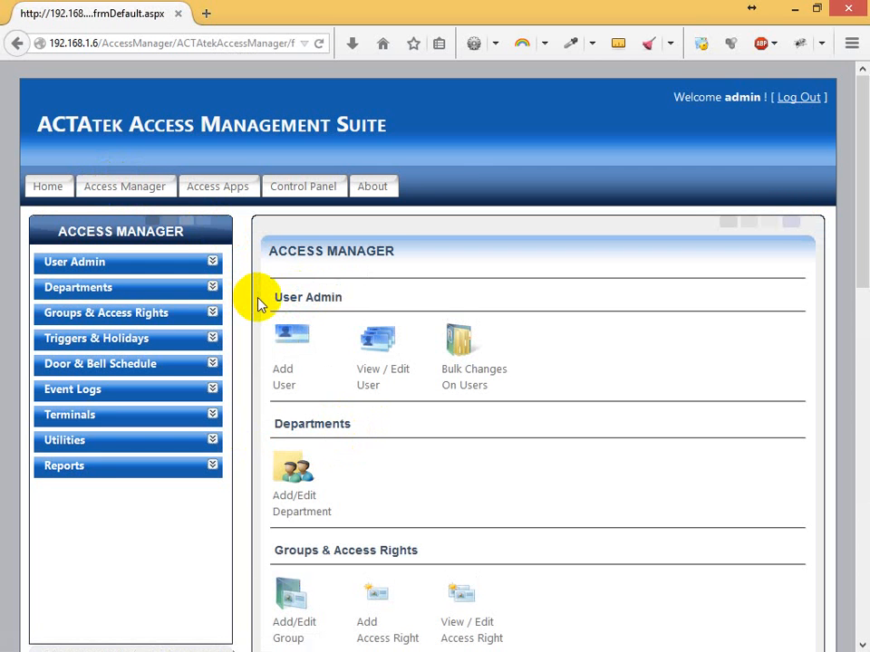
scroll(261, 304, down, 2)
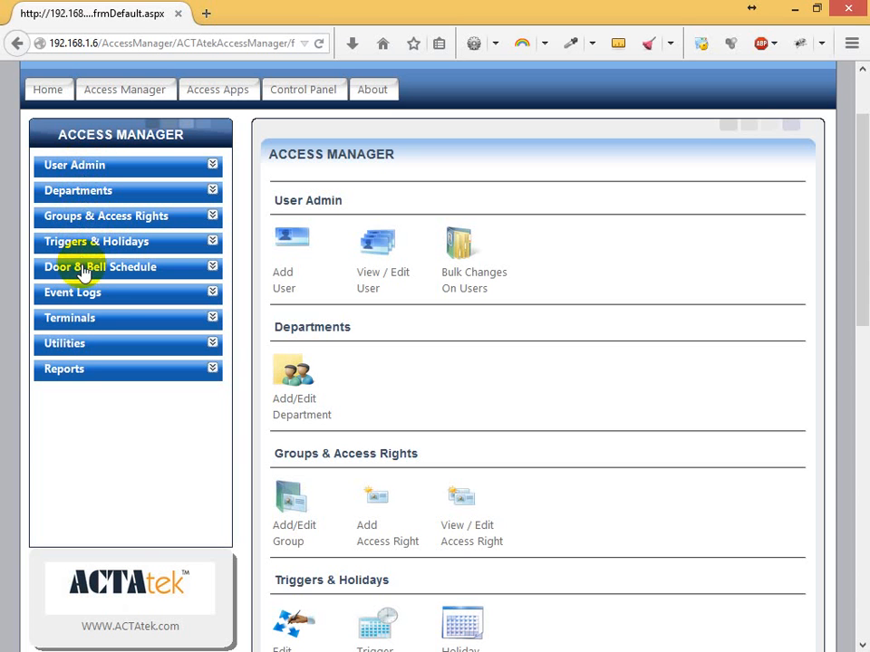
click(77, 348)
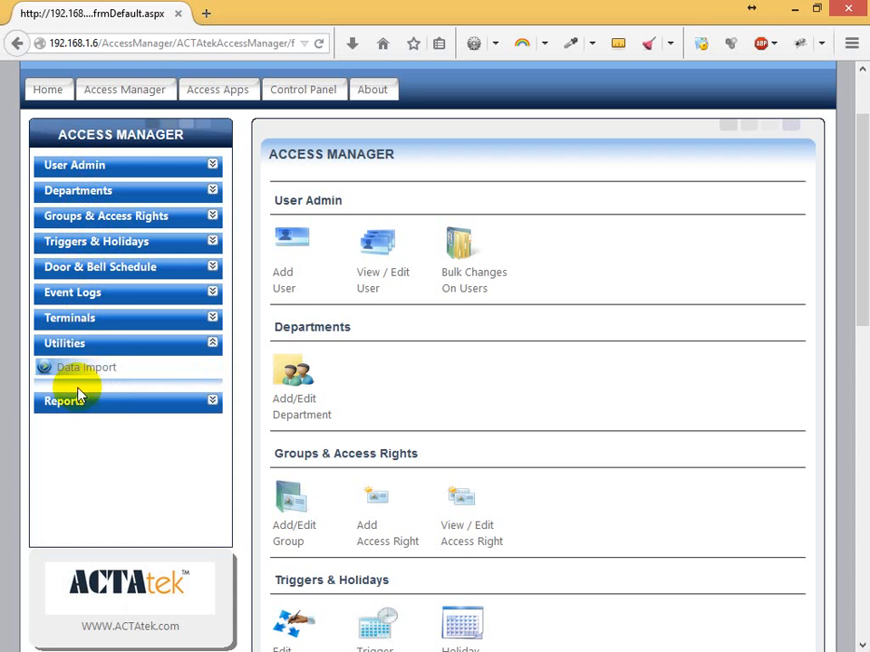
click(76, 373)
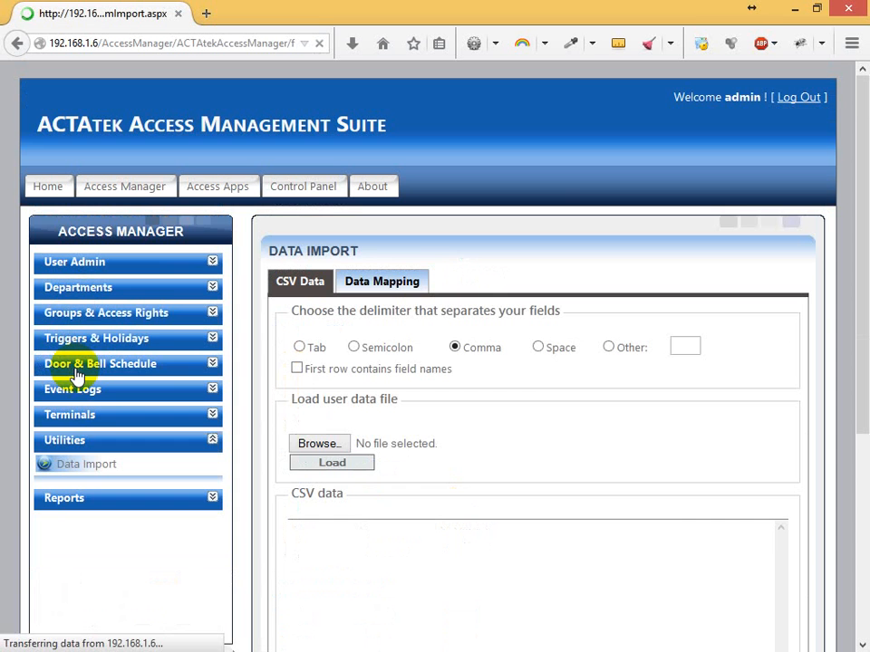
Load userimport.csv from the Access Manager Import folder on KINGSTON (F:) as the comma-delimited user data file
scroll(512, 398, down, 2)
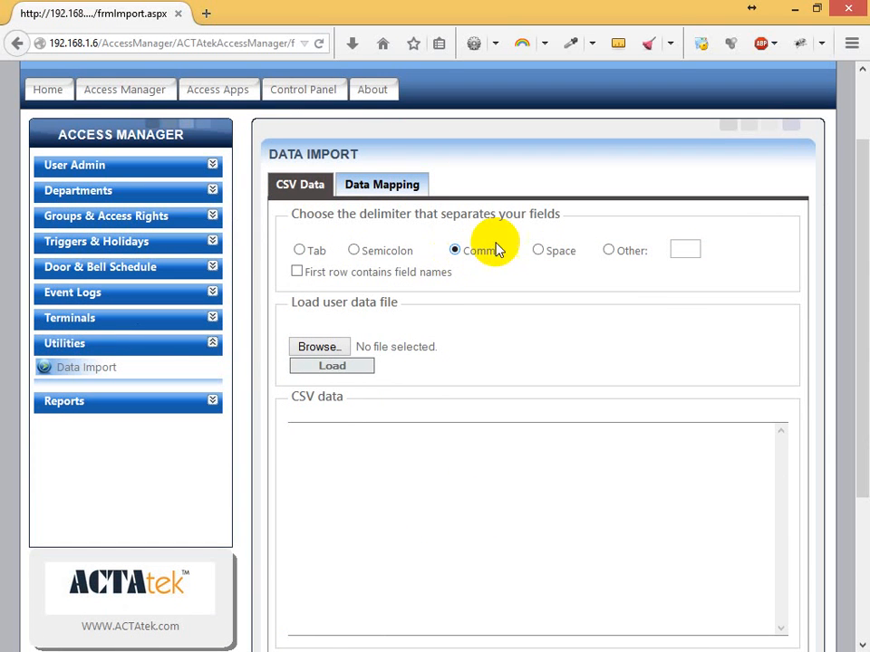
click(319, 347)
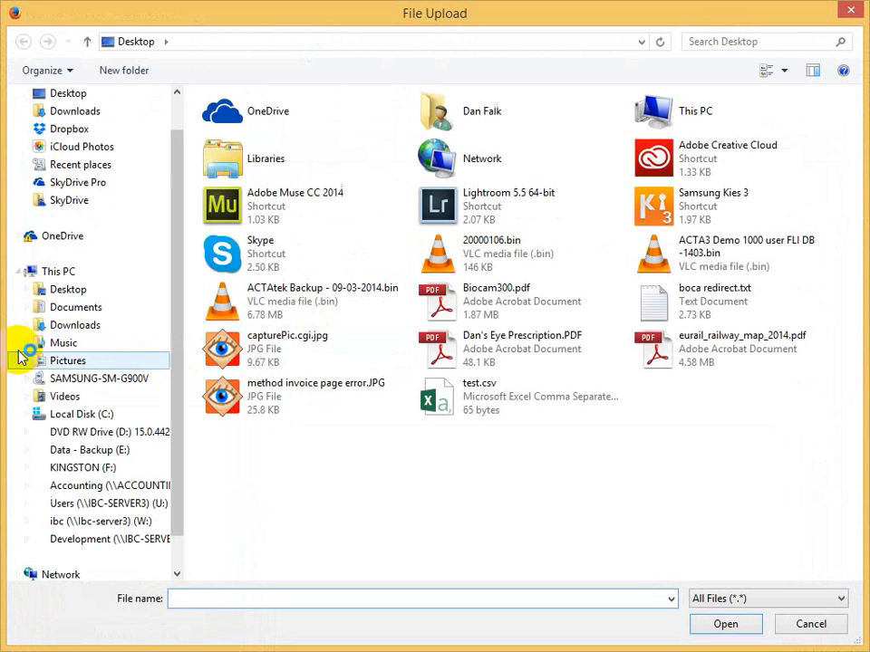
click(80, 468)
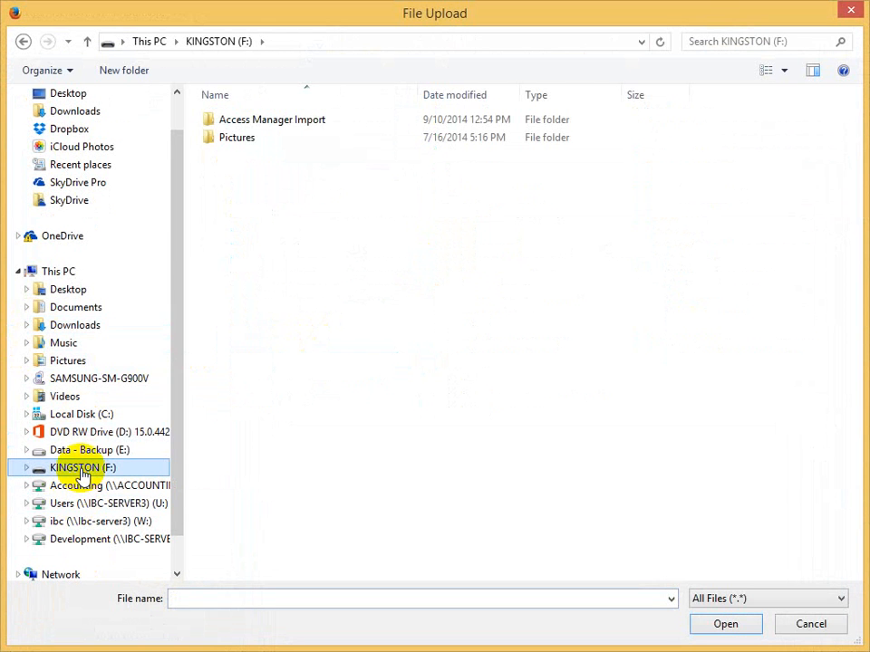
click(256, 124)
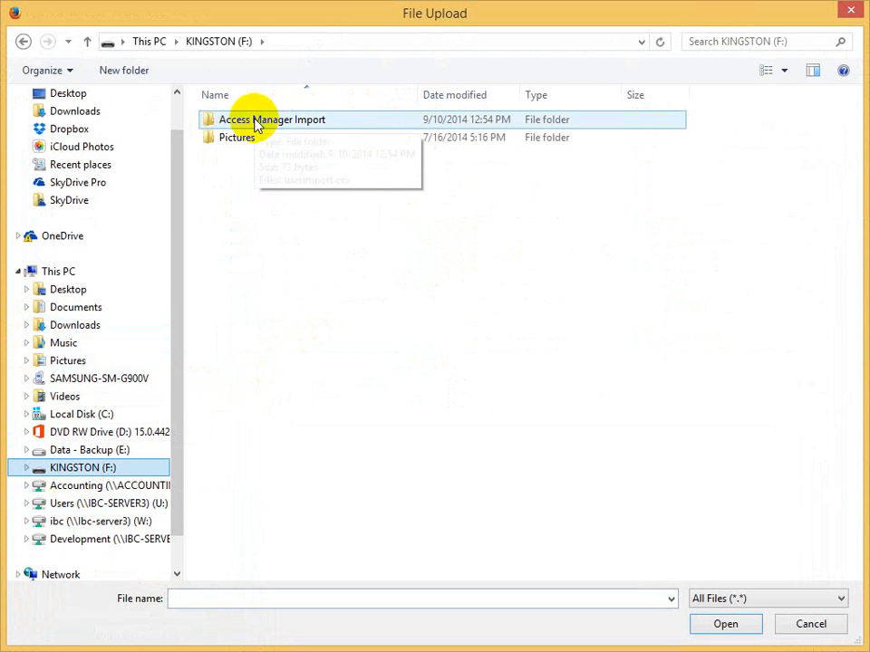
double_click(260, 124)
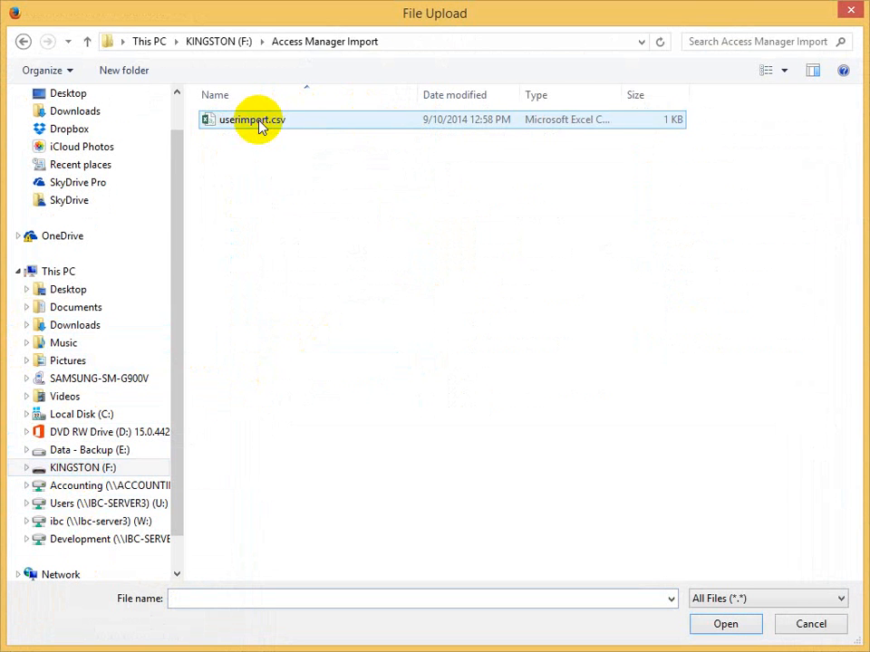
click(249, 124)
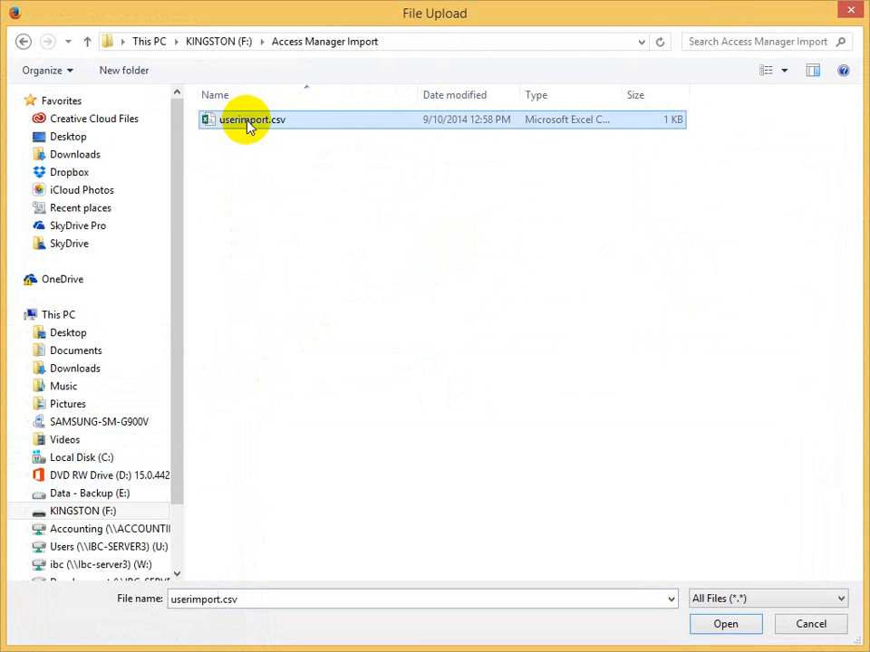
click(726, 626)
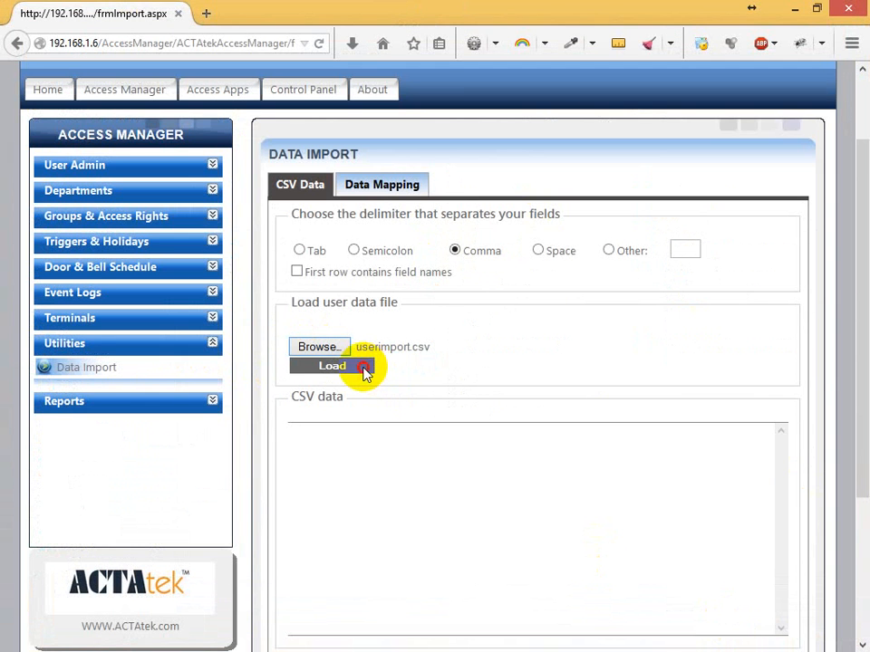
click(364, 371)
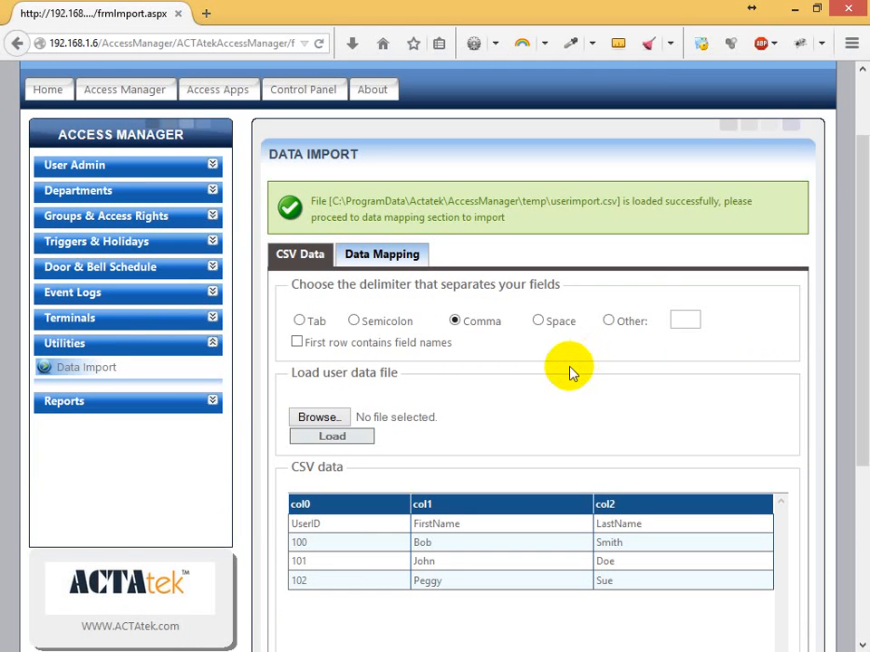
Mark the first row as containing field names and reload userimport.csv as the user data file
scroll(530, 382, down, 2)
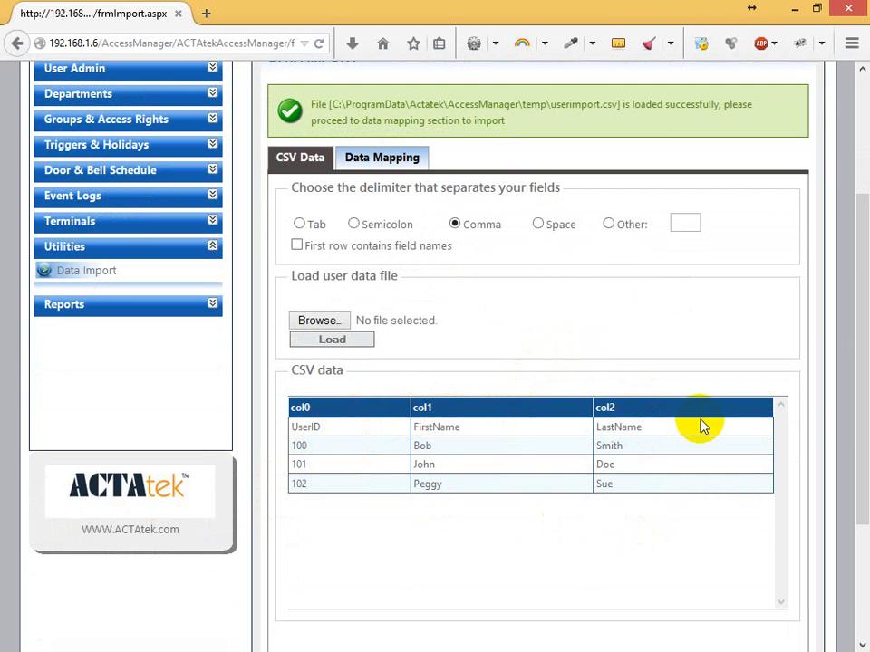
click(297, 246)
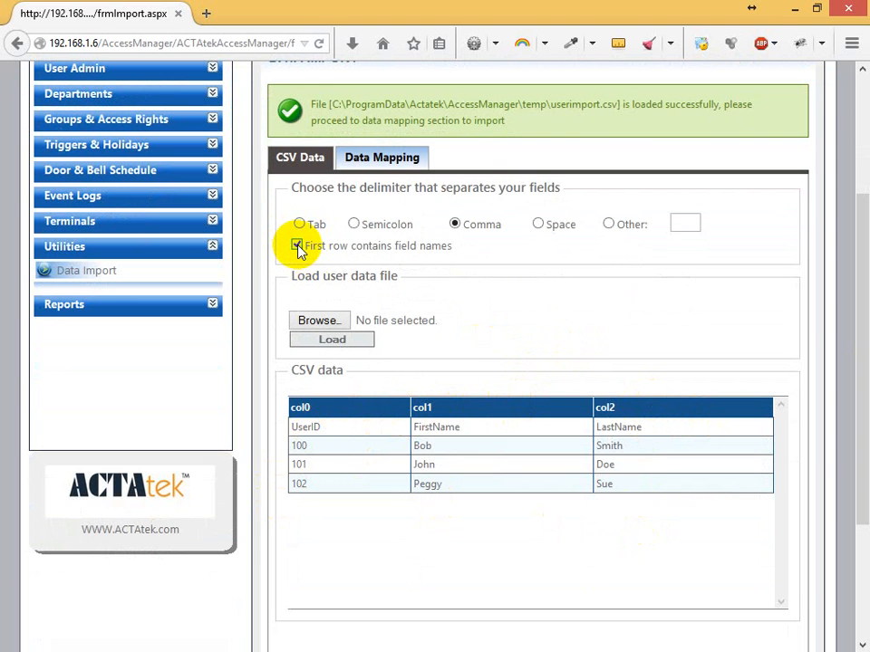
click(324, 320)
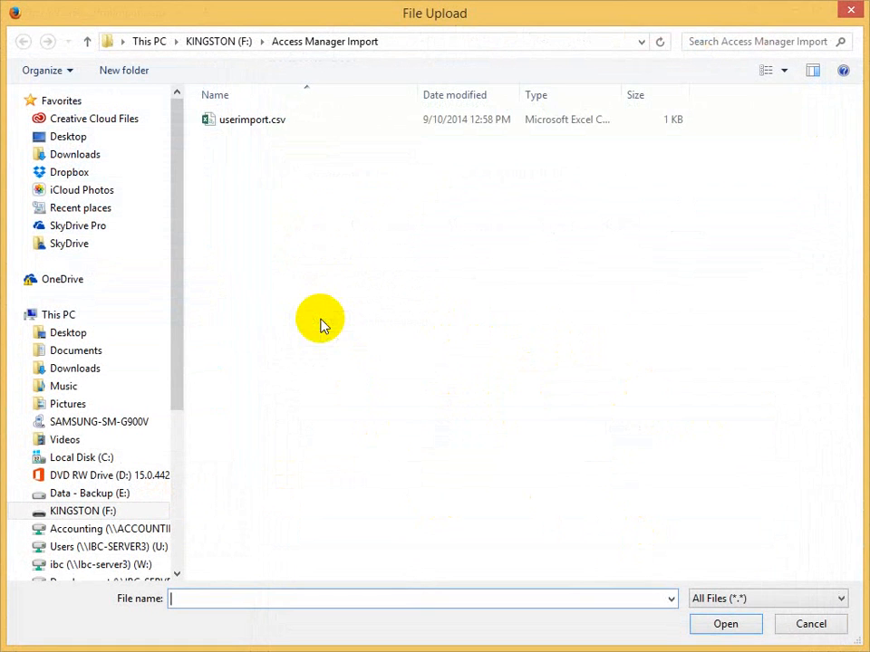
click(257, 117)
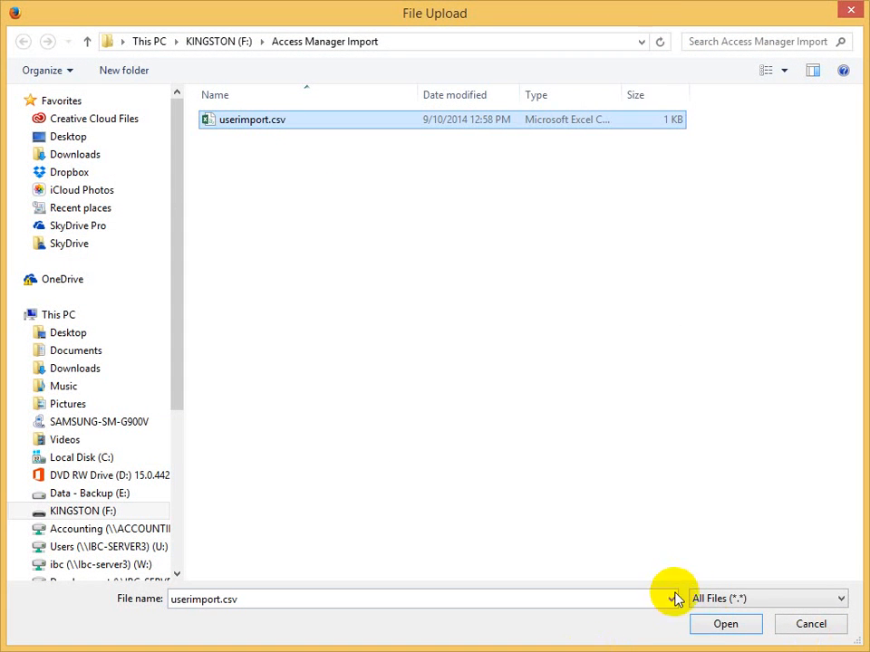
click(718, 624)
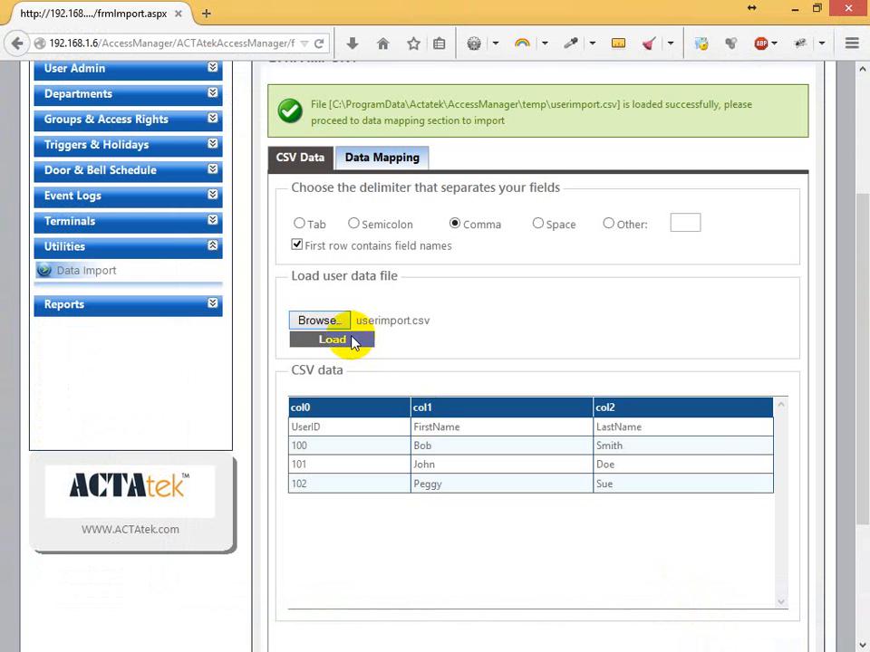
click(351, 343)
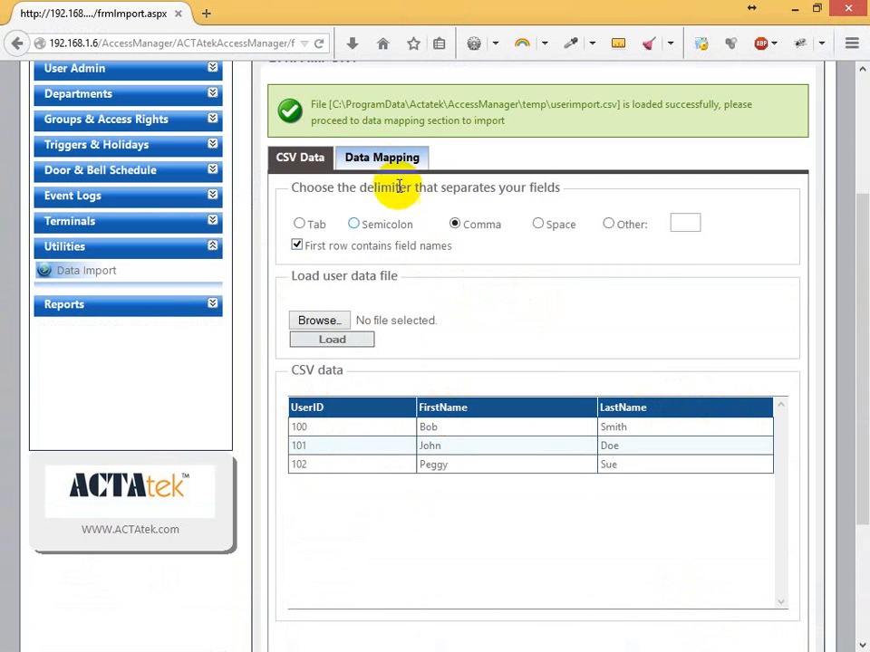
In the data mapping, match User ID to UserID, Last Name to LastName and First Name to FirstName
click(390, 158)
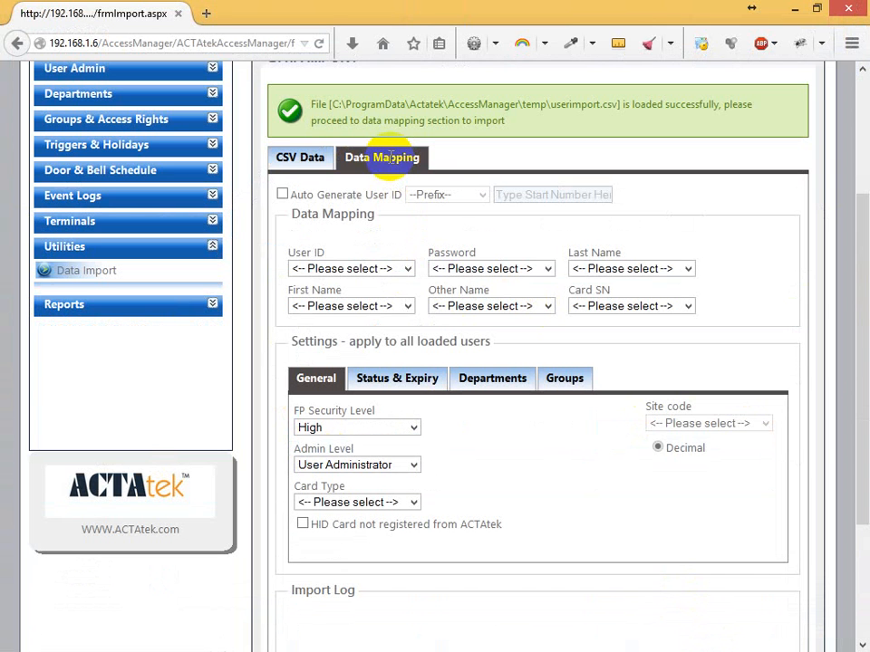
click(409, 270)
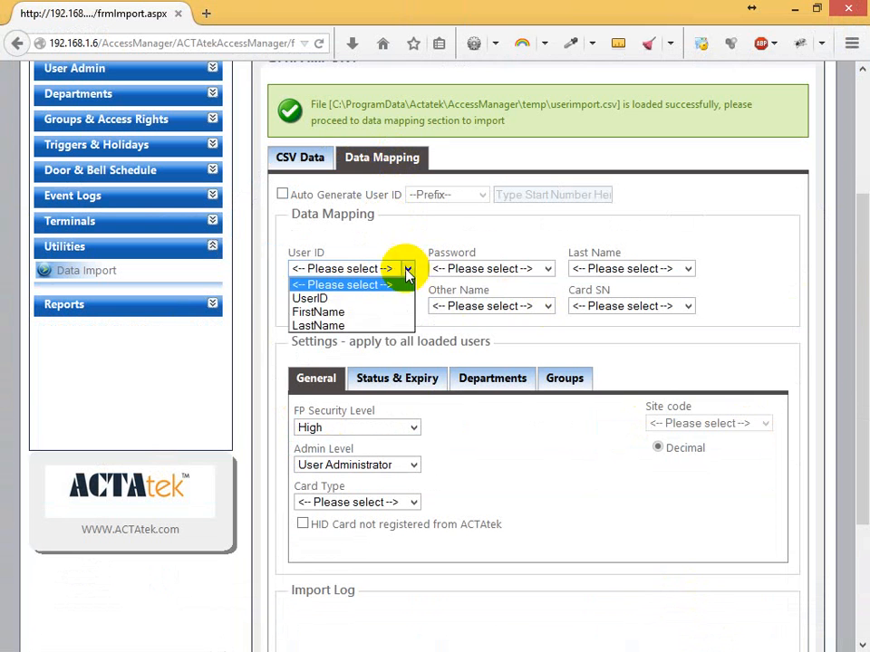
click(304, 300)
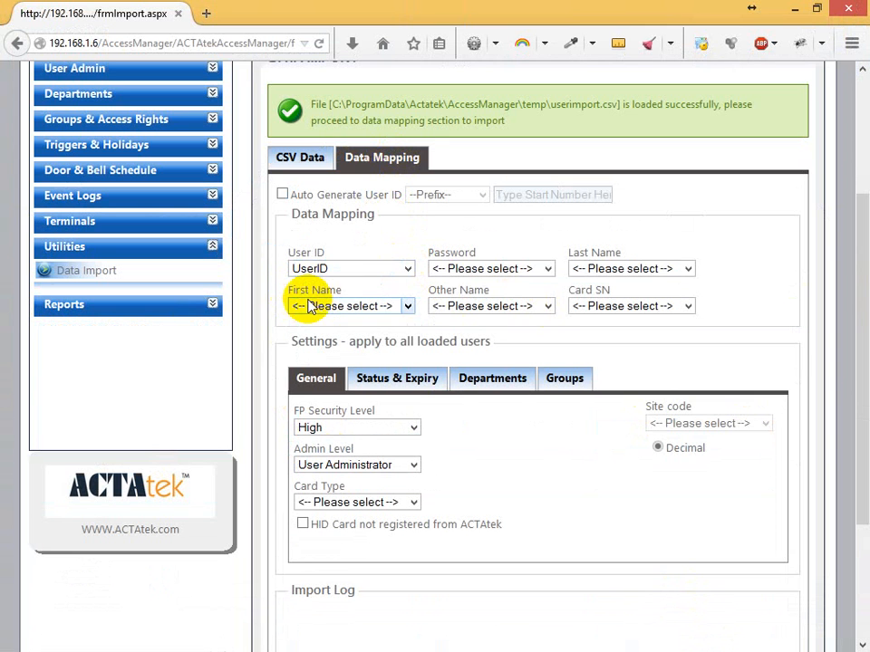
click(605, 270)
click(586, 326)
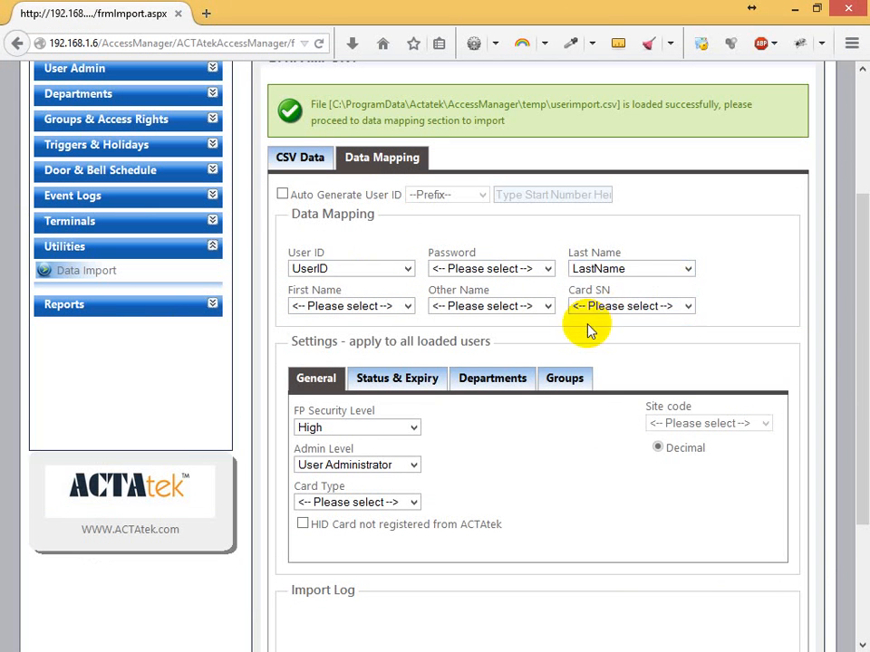
click(341, 308)
click(339, 348)
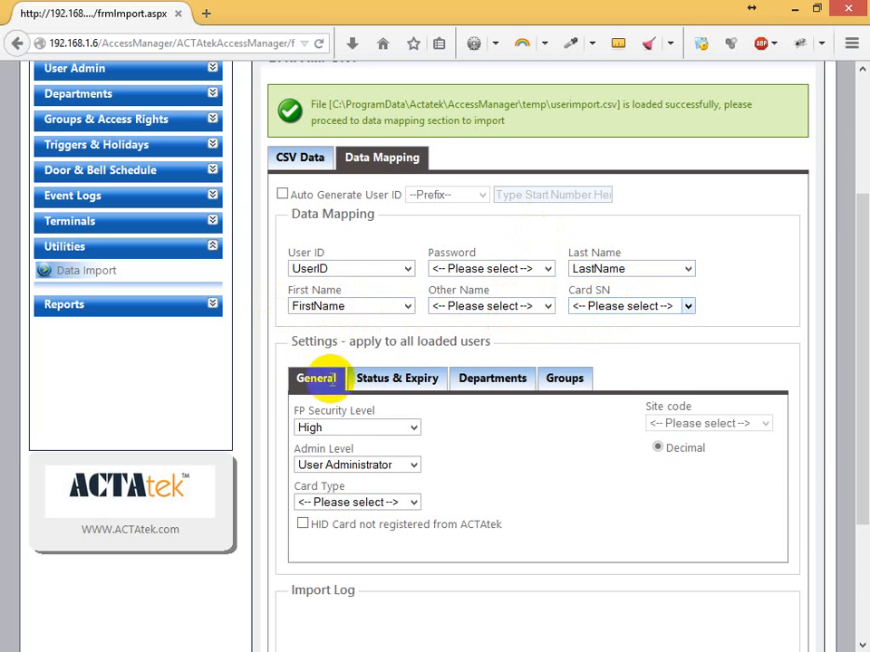
Set the general settings for all loaded users to Normal FP security level, User admin level and Mifare Card type
click(414, 429)
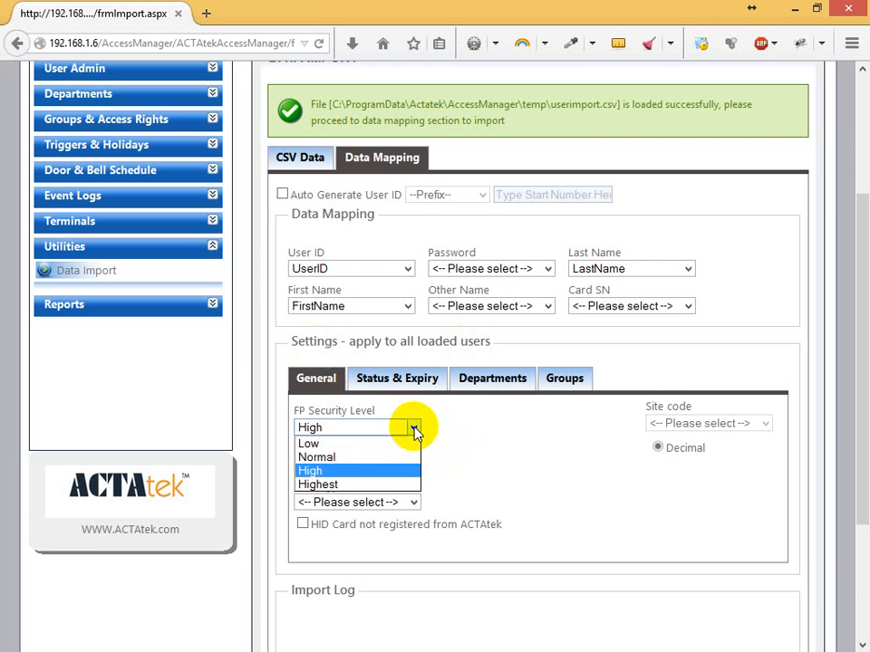
click(326, 457)
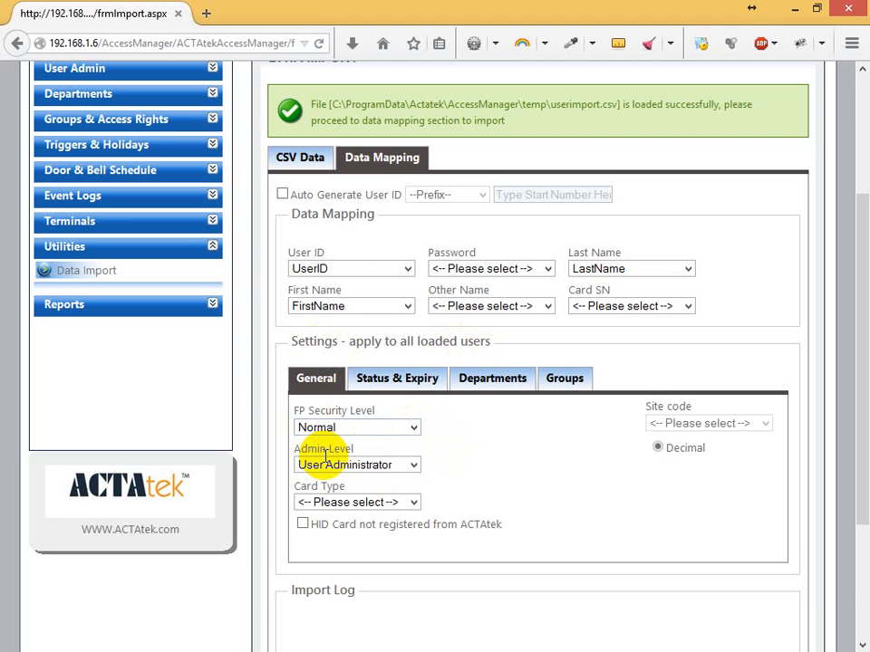
click(413, 465)
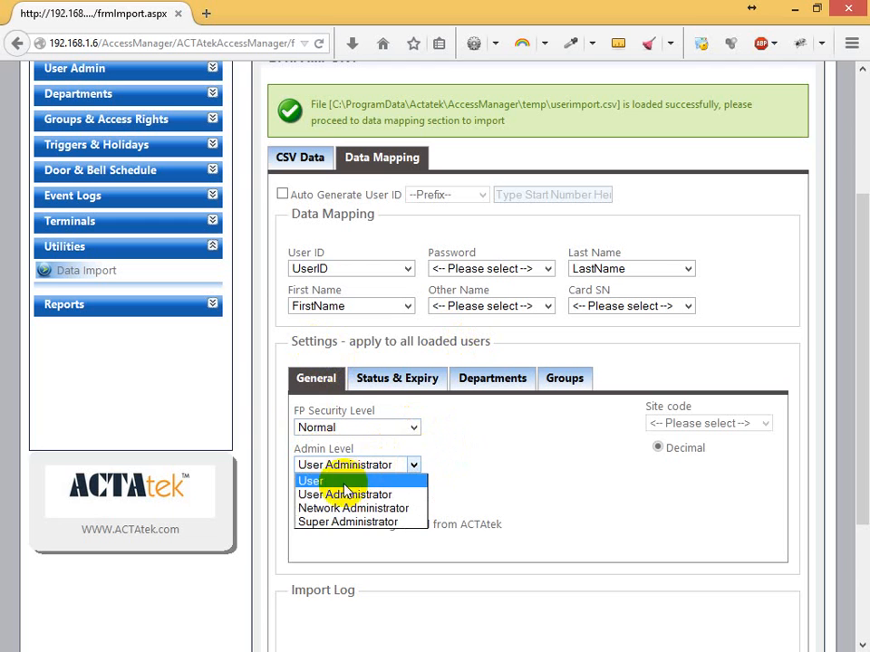
click(322, 481)
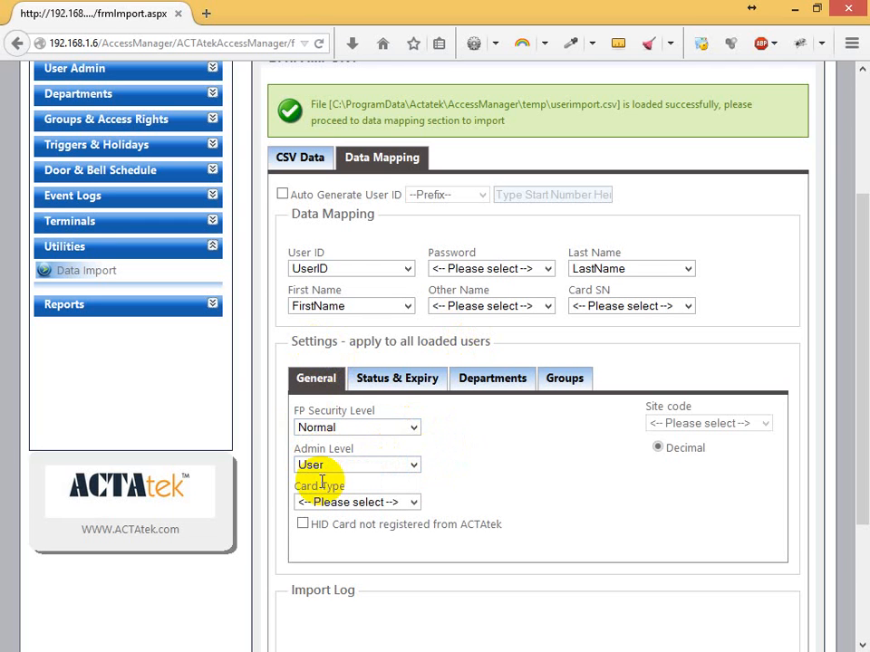
click(413, 503)
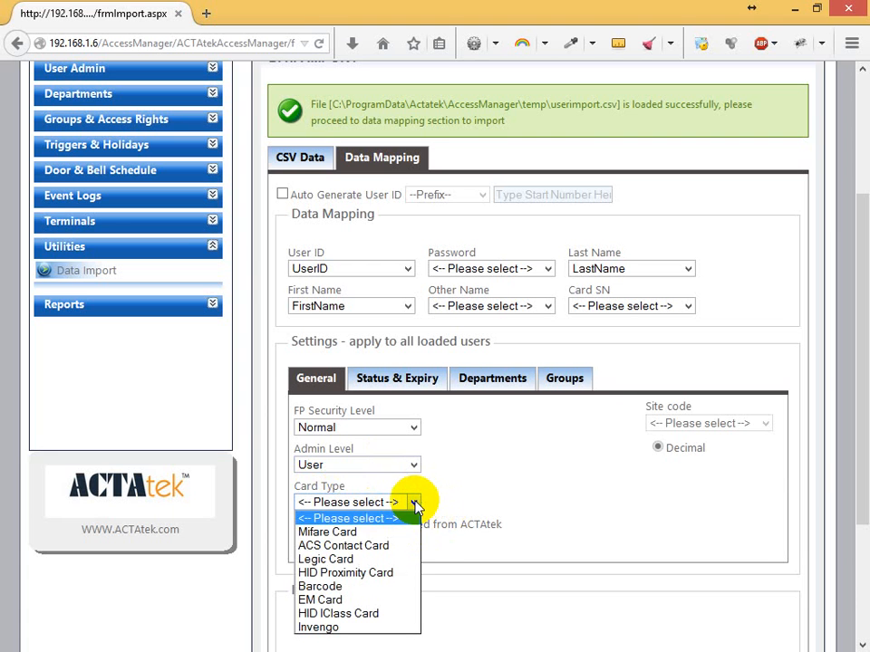
click(323, 533)
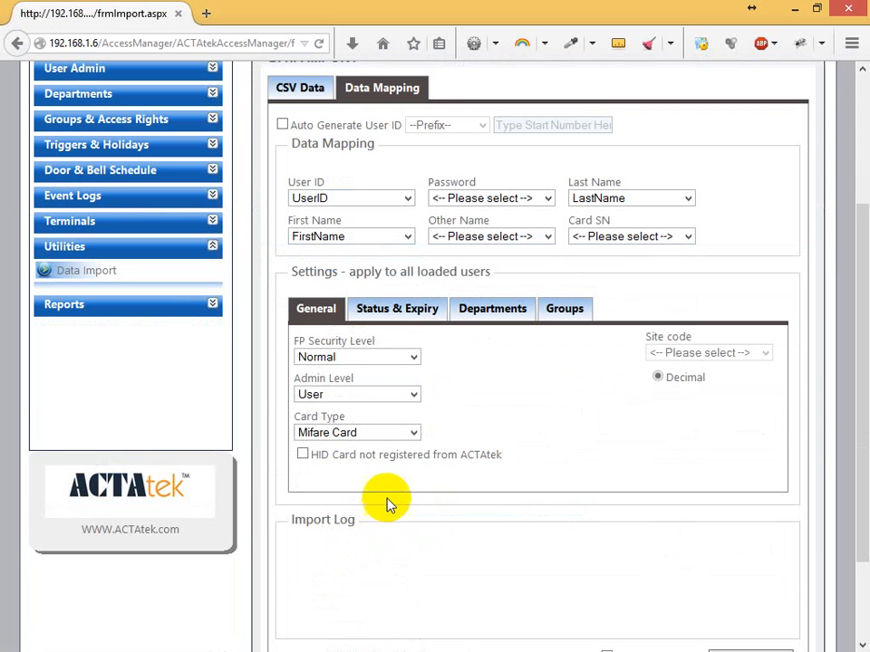
Enable the Active, Finger Print, Smart Card and Automatch statuses for all loaded users
click(385, 308)
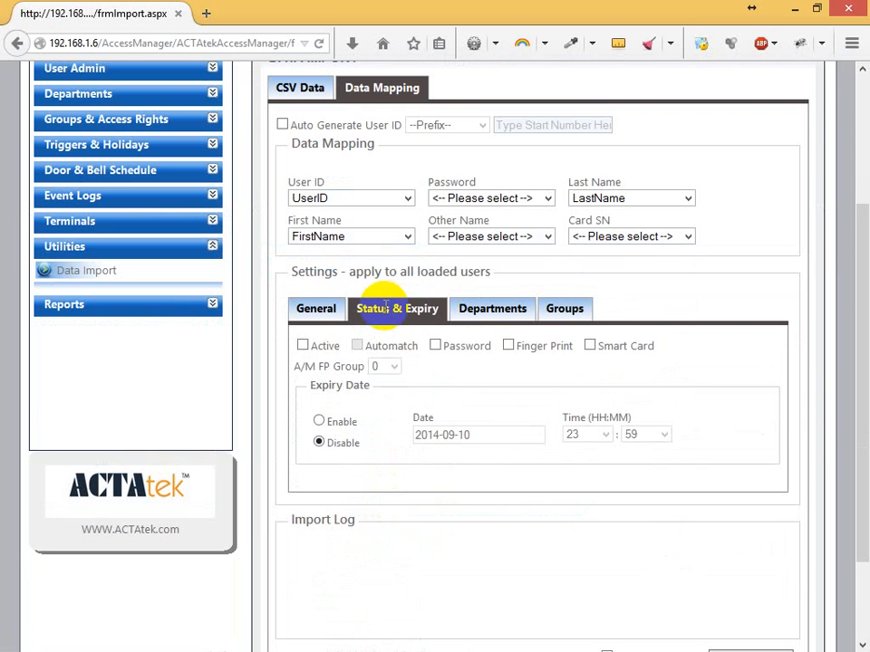
click(303, 346)
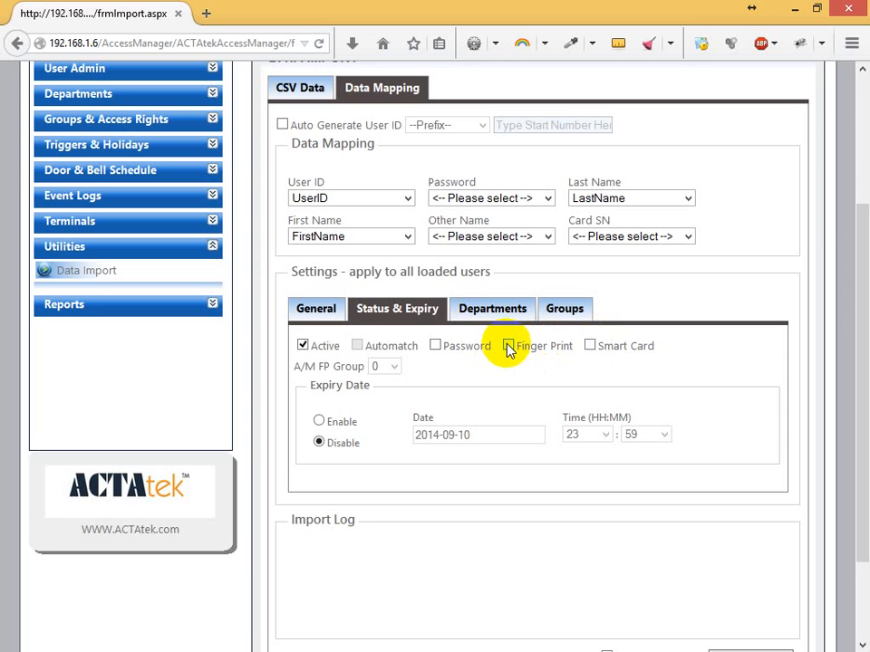
click(534, 347)
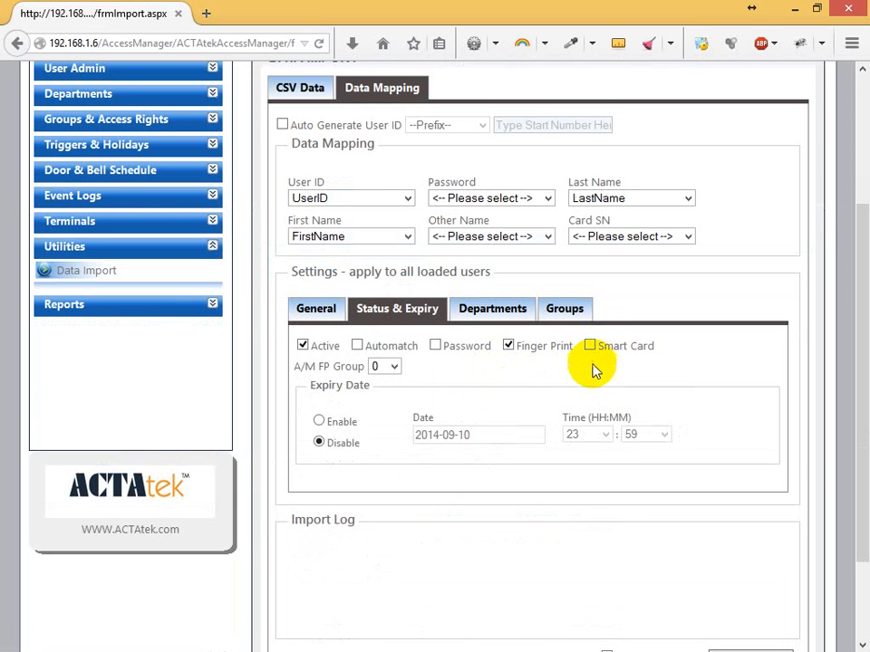
click(590, 346)
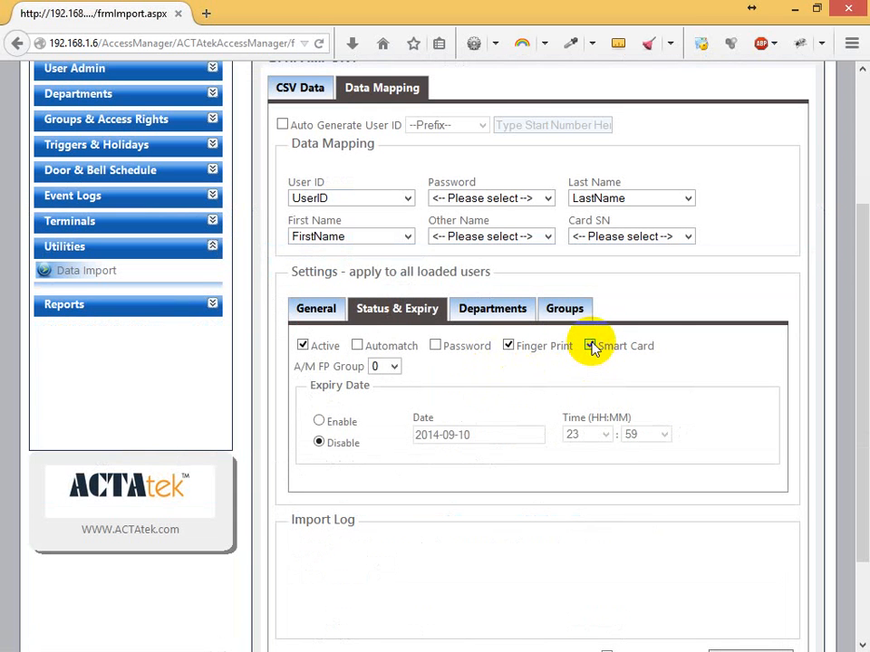
click(360, 347)
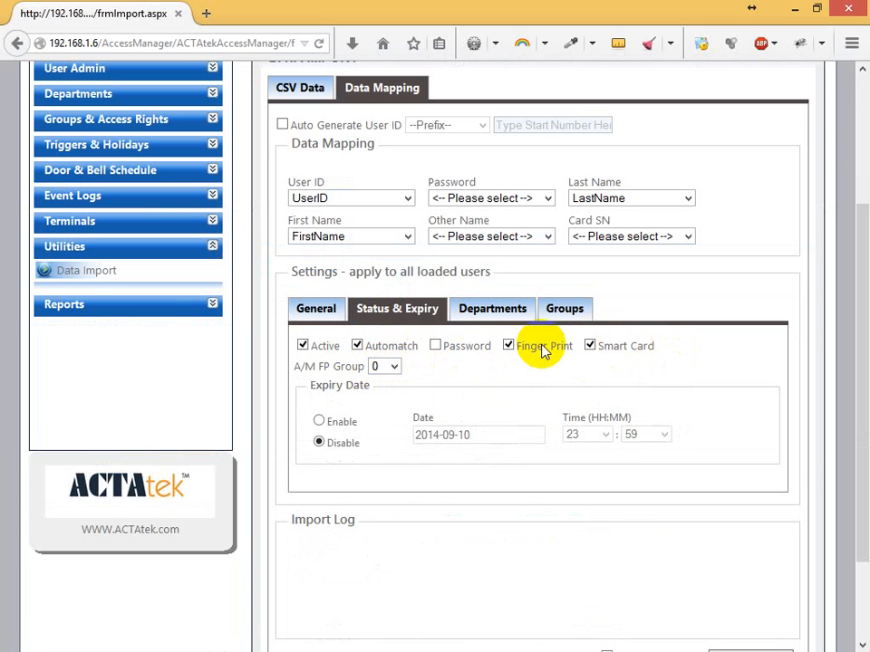
Assign all loaded users to the Electrical department instead of Employees
click(478, 311)
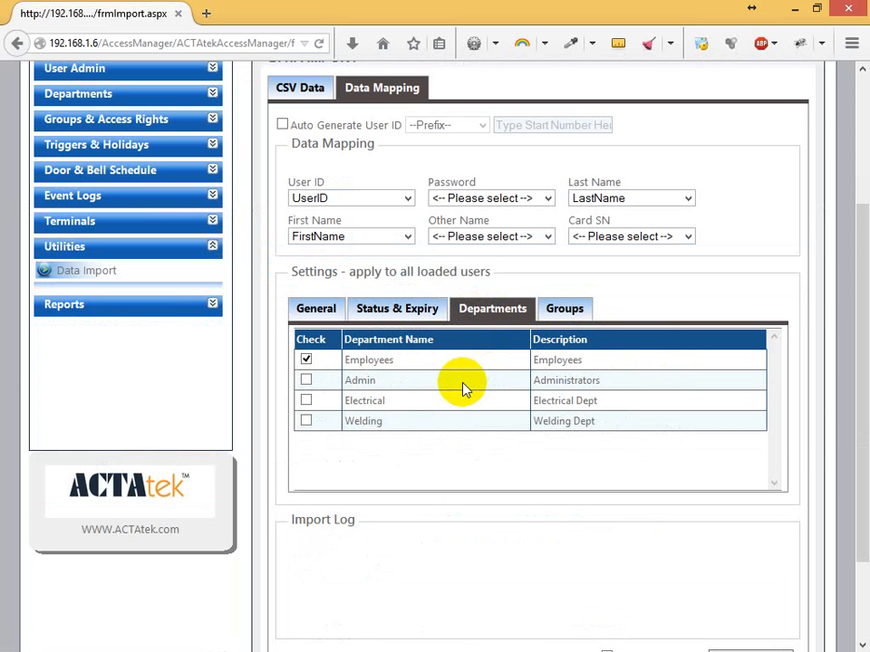
click(306, 402)
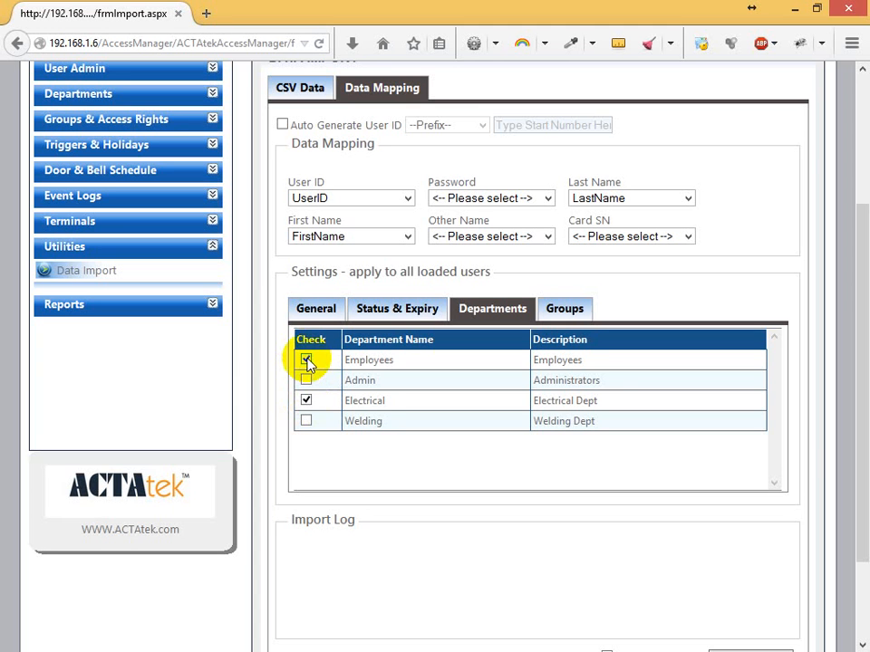
click(306, 360)
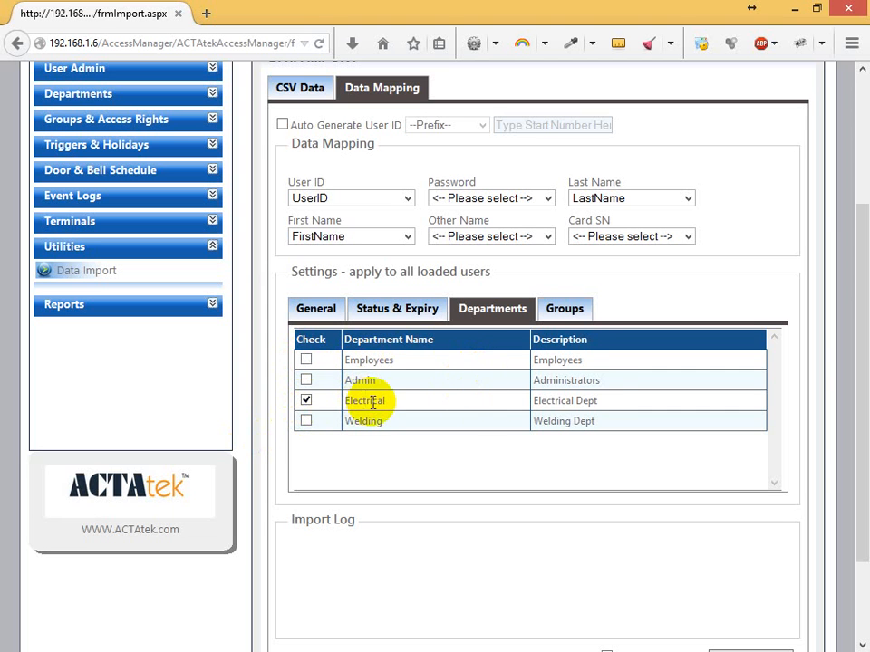
Assign the loaded users to the Employees department's General Staff group and run the import
click(567, 310)
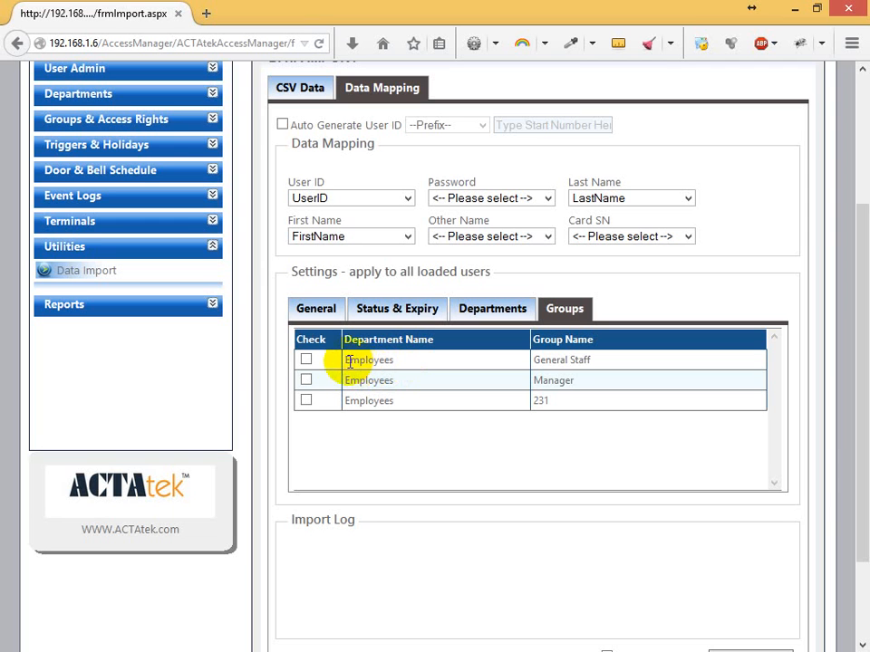
click(306, 359)
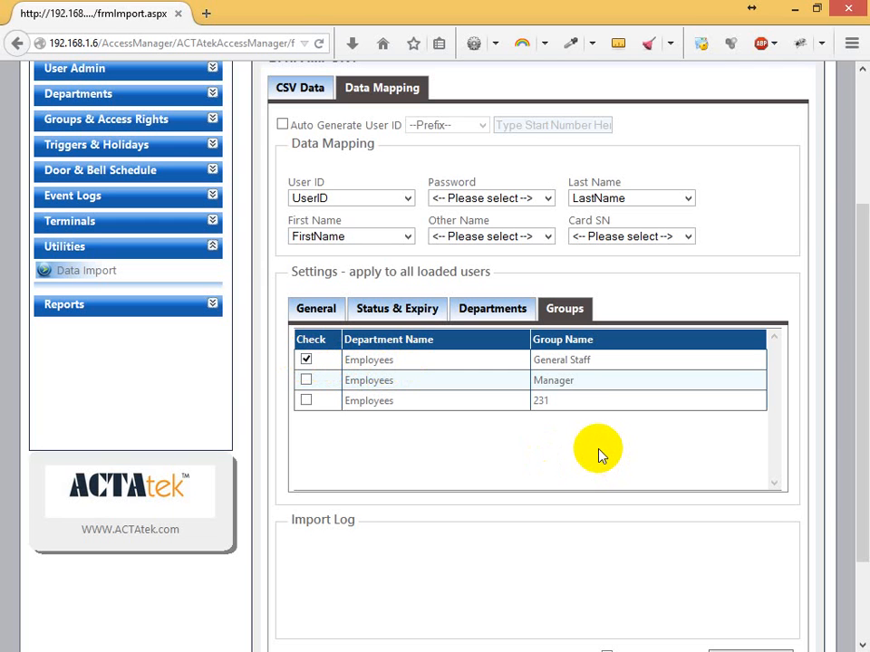
scroll(592, 438, down, 3)
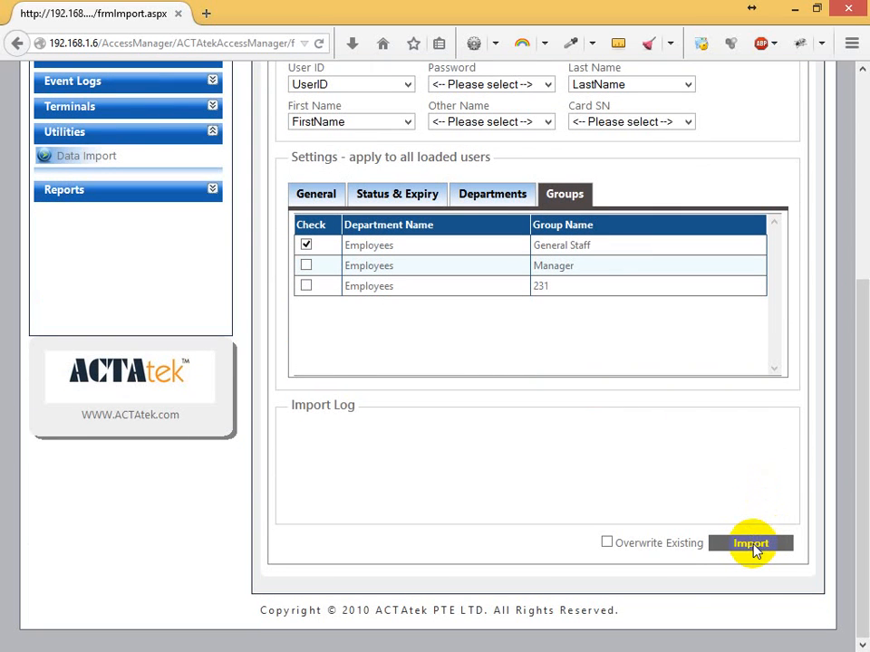
click(752, 547)
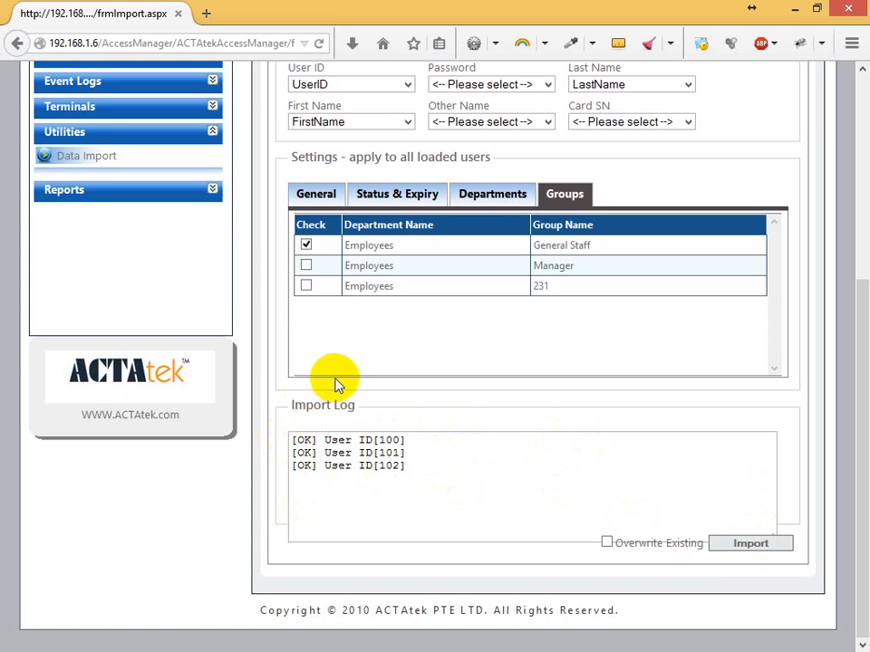
Open the View/Edit User list and check the newly imported users' entries
scroll(329, 388, up, 3)
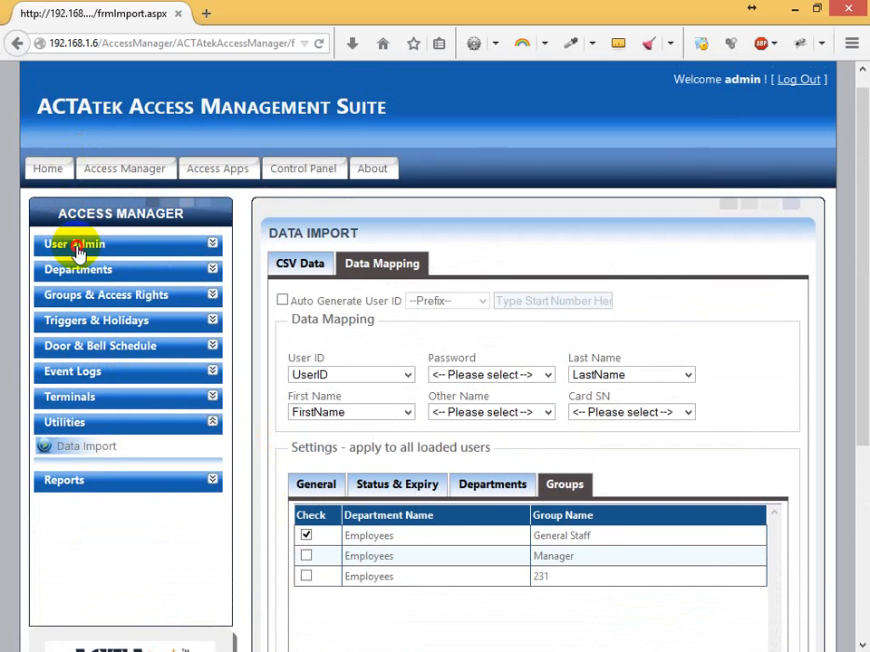
click(77, 247)
click(112, 296)
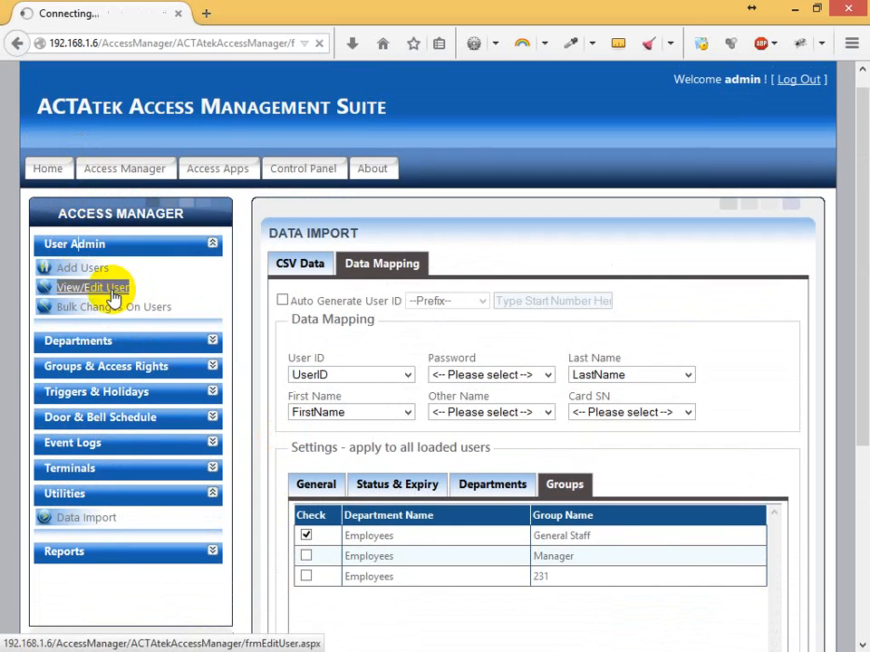
scroll(503, 307, down, 4)
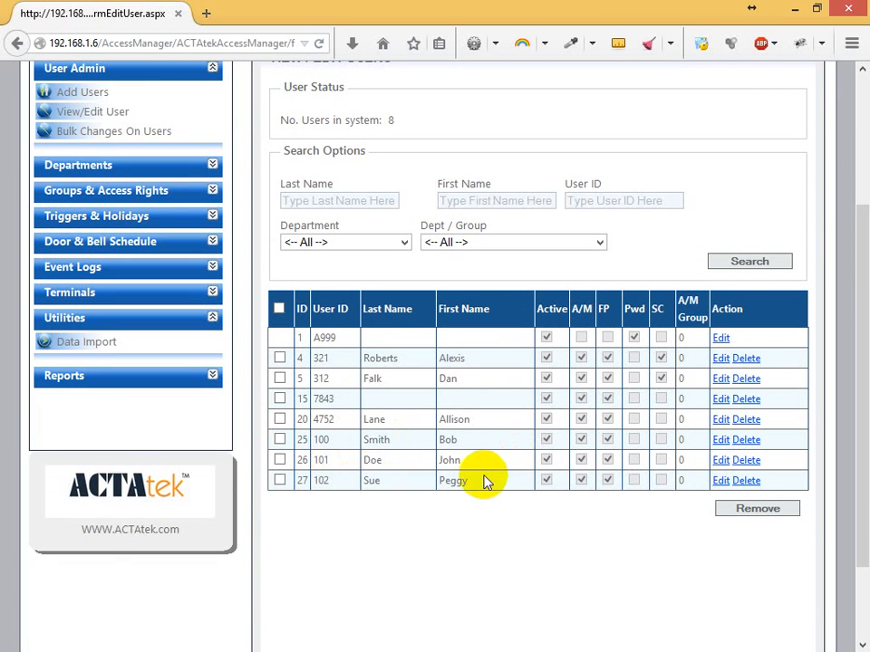
click(409, 481)
drag(409, 480, 324, 444)
click(479, 528)
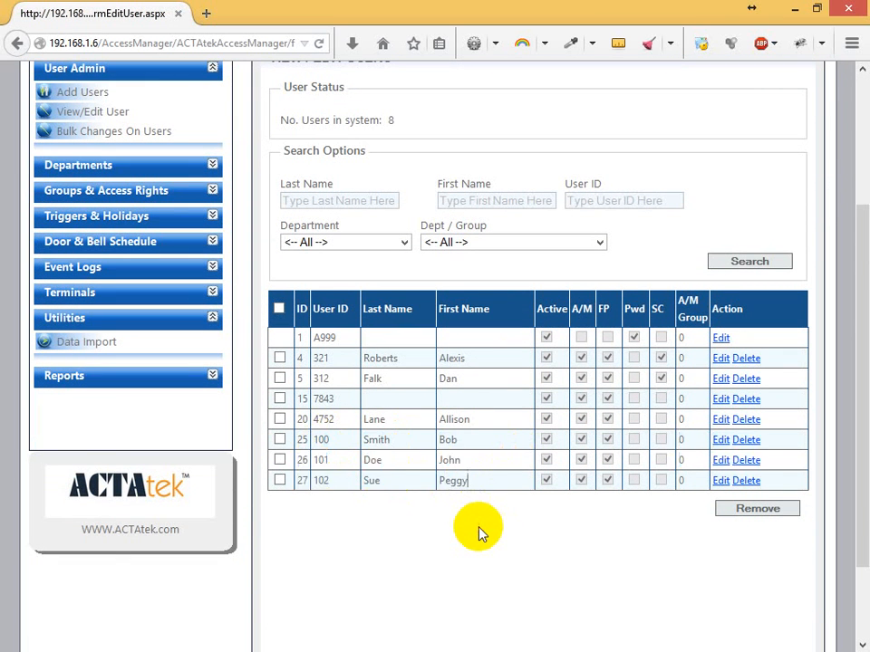
Open the second imported user's record for editing and review its general information
click(722, 461)
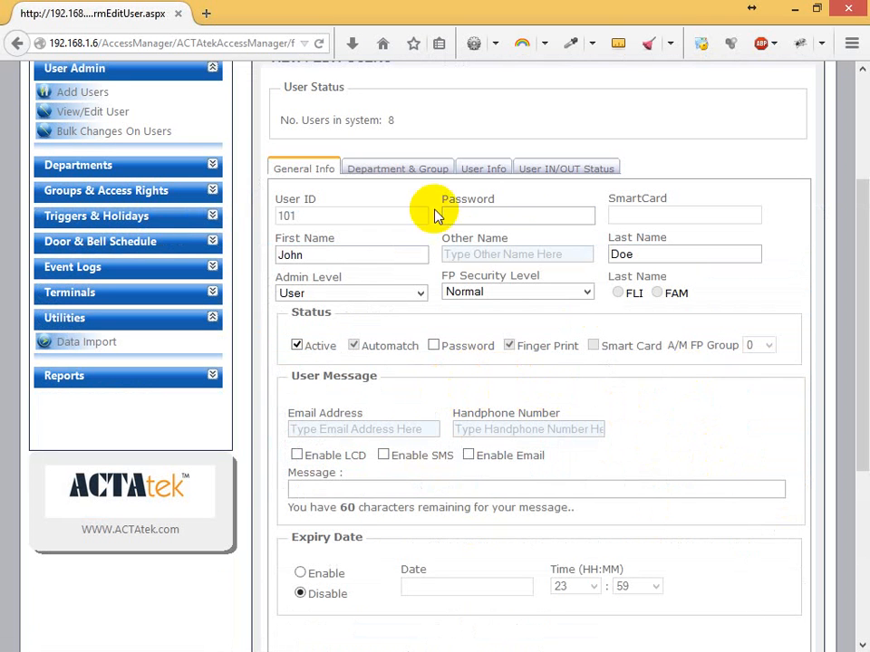
scroll(557, 362, up, 4)
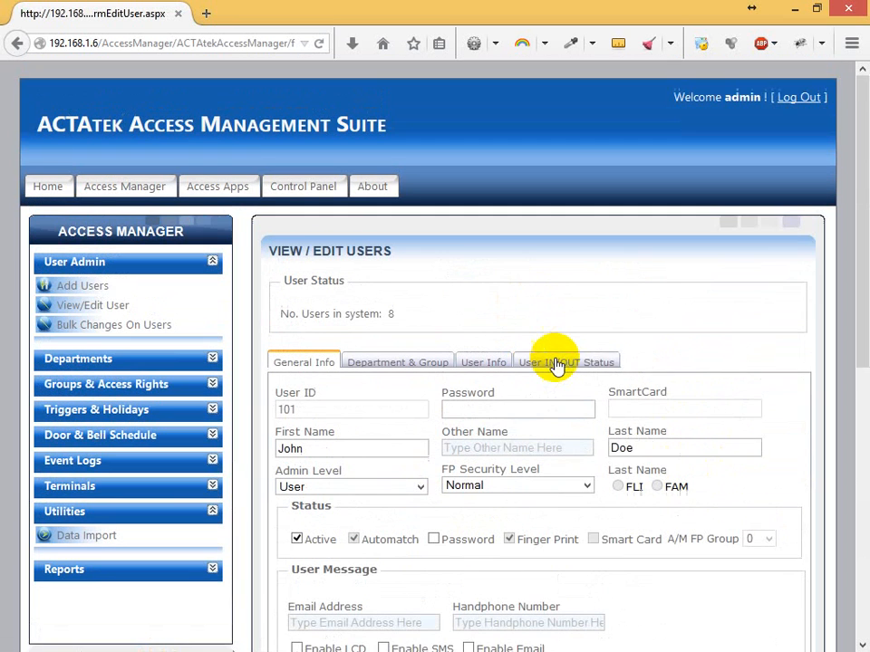
scroll(555, 364, down, 2)
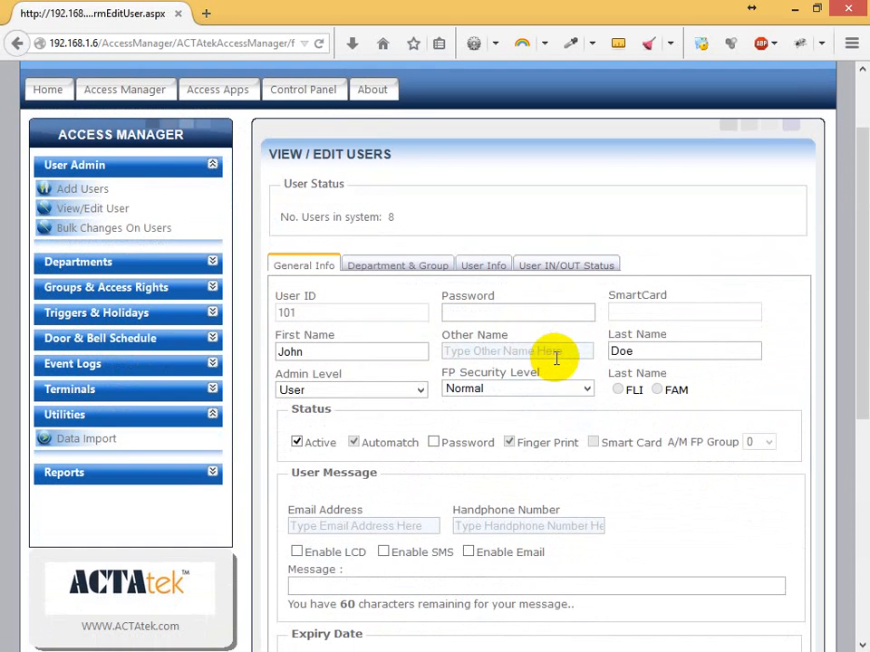